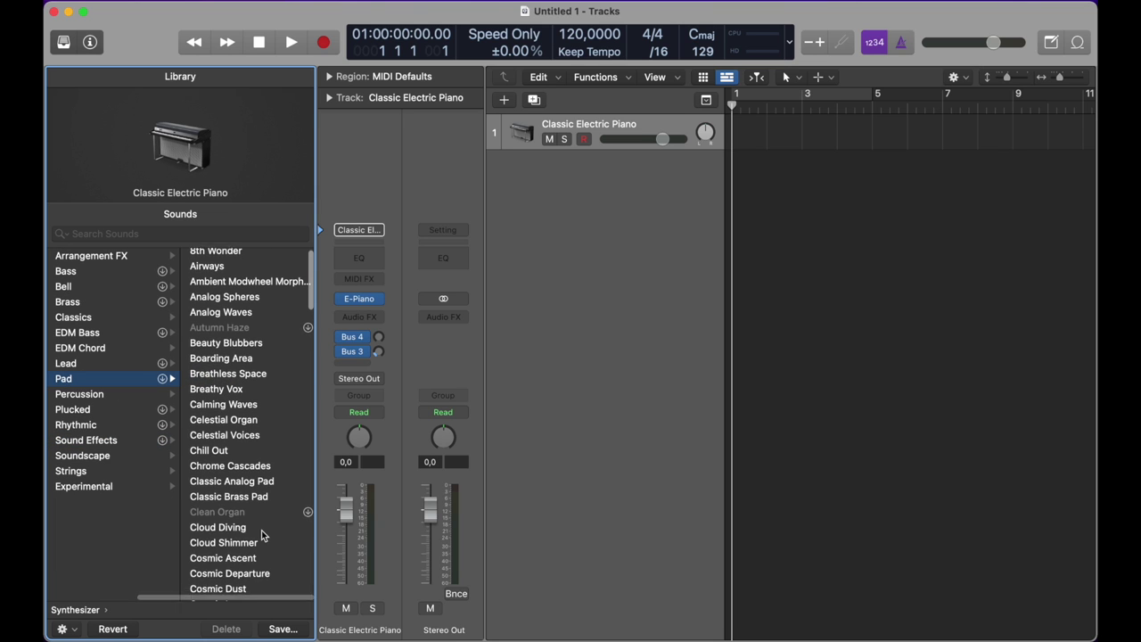
- Load the Infinity Pad sound from the Pad category onto the track and hide the Library
scroll(260, 531, "down", 2)
scroll(257, 523, "down", 15)
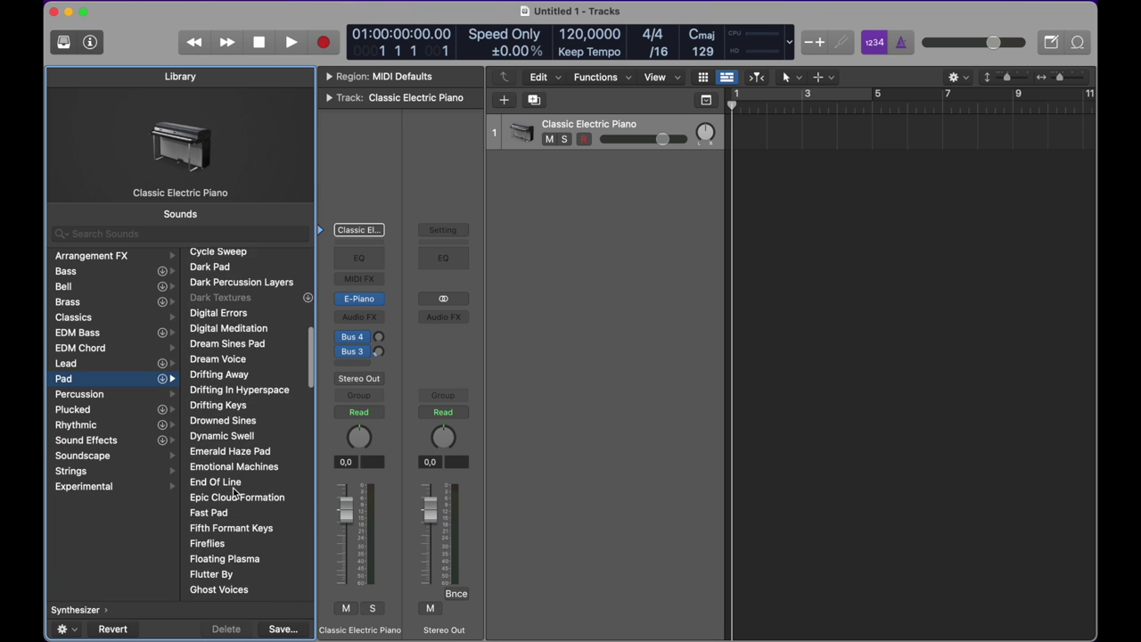
scroll(235, 493, "down", 5)
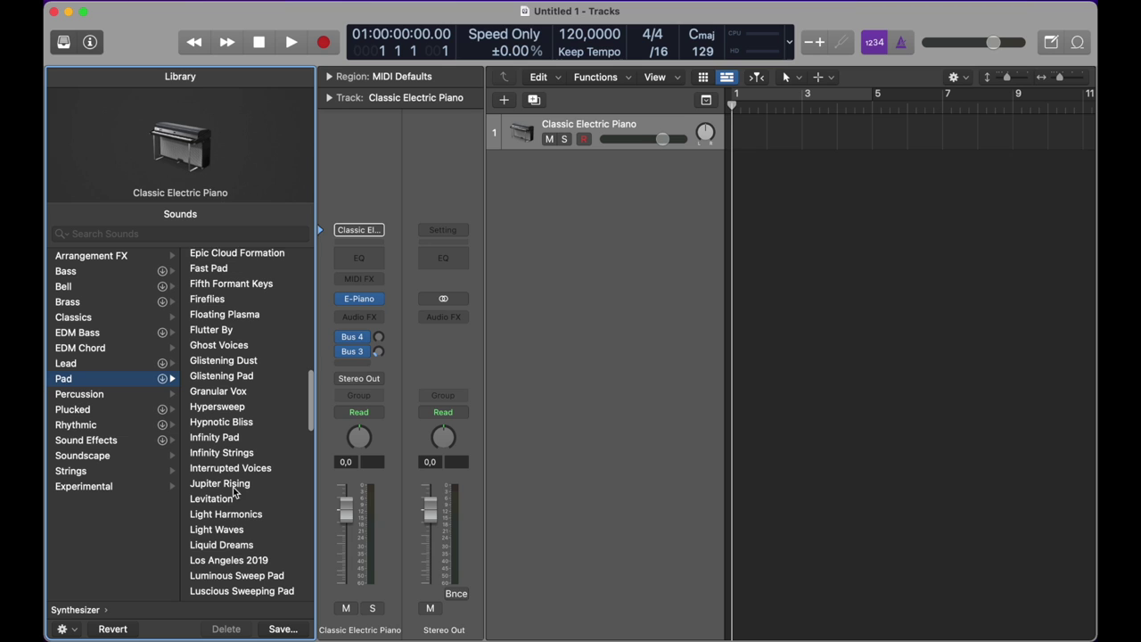
left_click(229, 434)
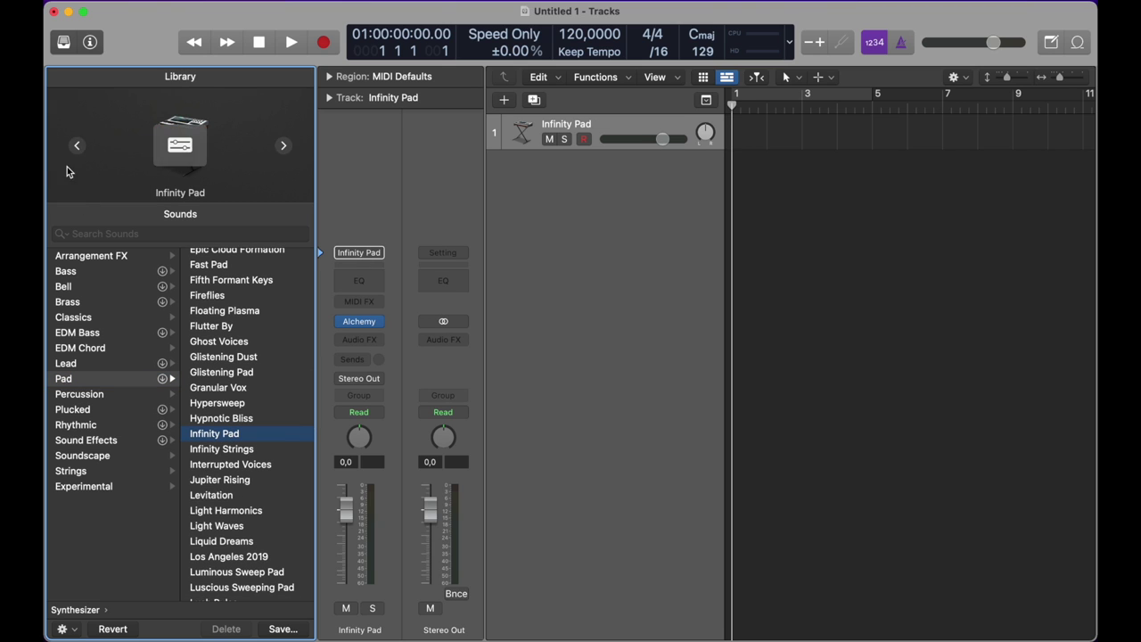
left_click(63, 47)
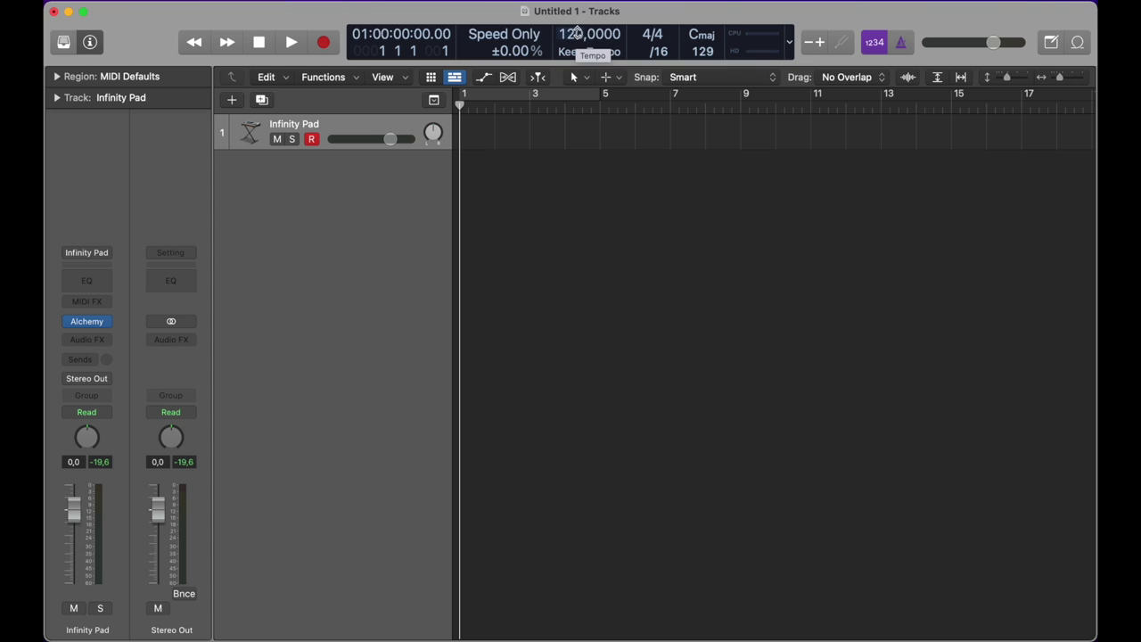
- Set the project tempo to 70 BPM
double_click(577, 33)
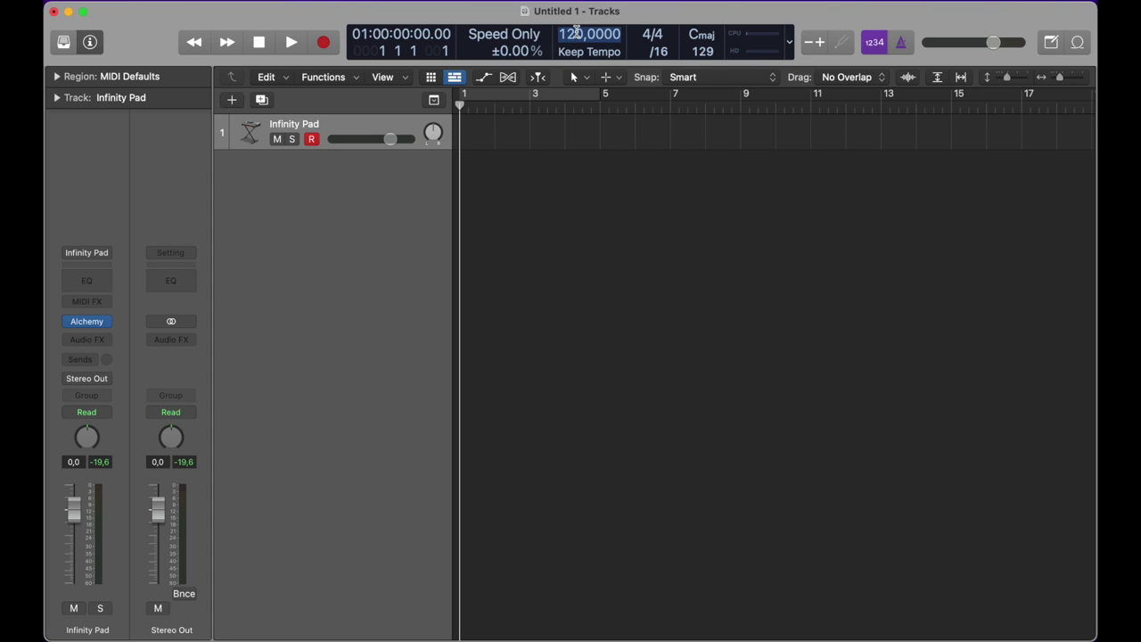
type("70")
key("Return")
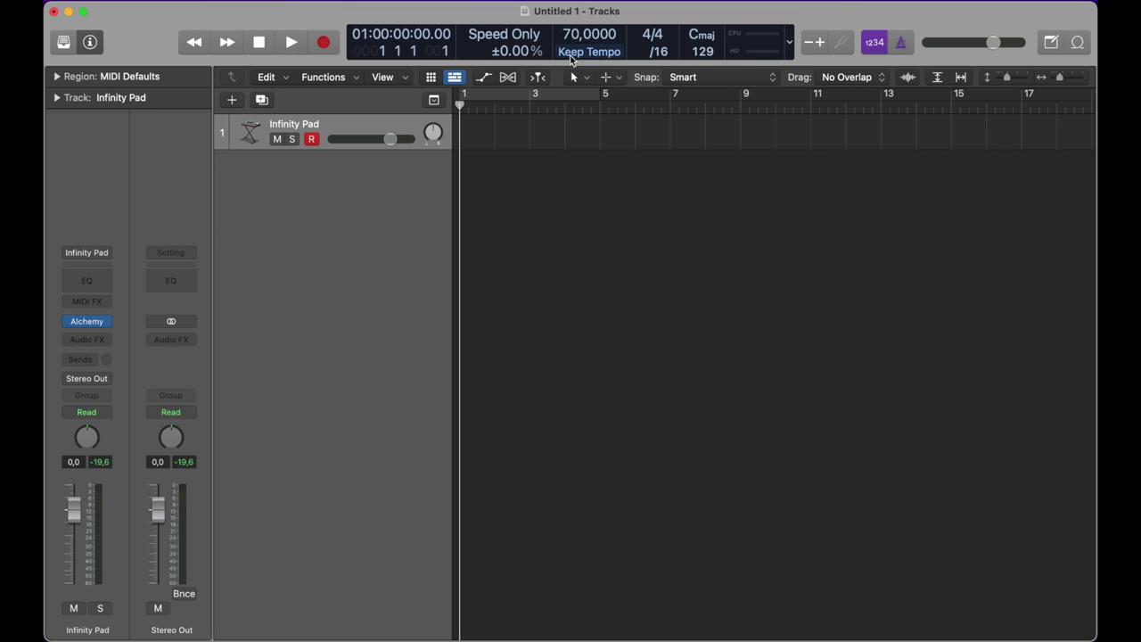
- Open the Loop Browser and look through the unfiltered list of Apple Loops
mouse_move(657, 84)
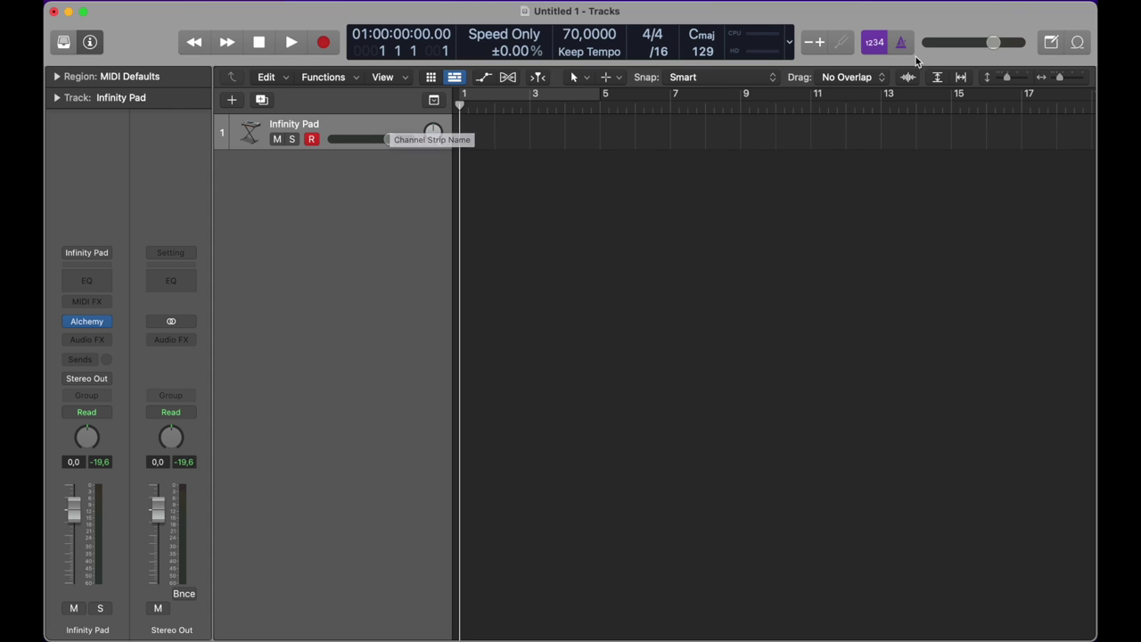
left_click(1078, 44)
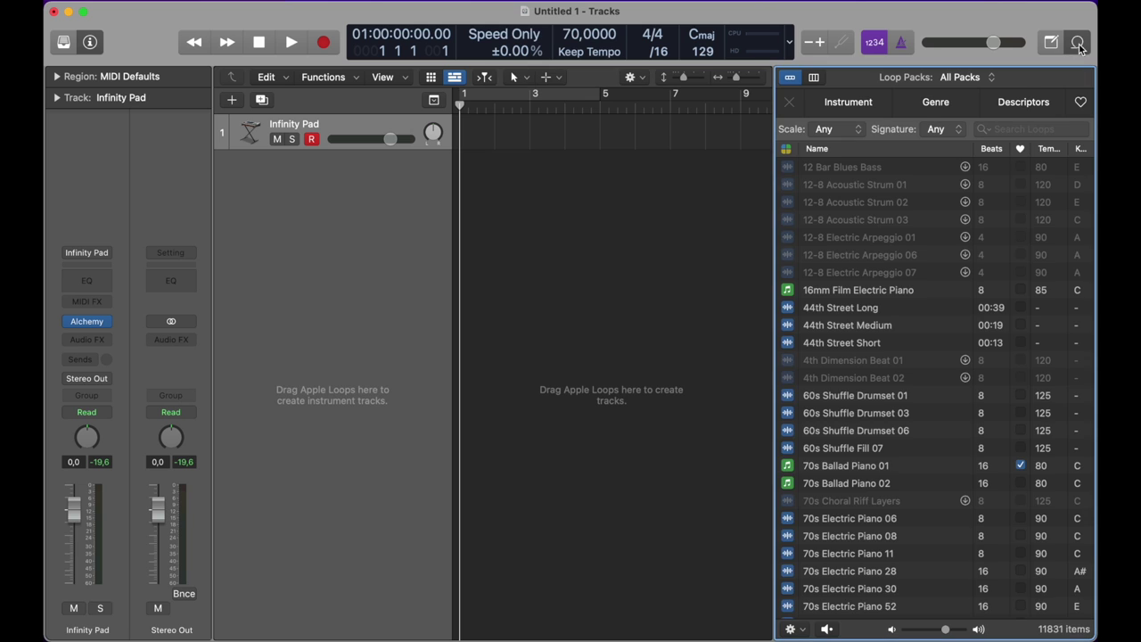
scroll(956, 229, "down", 10)
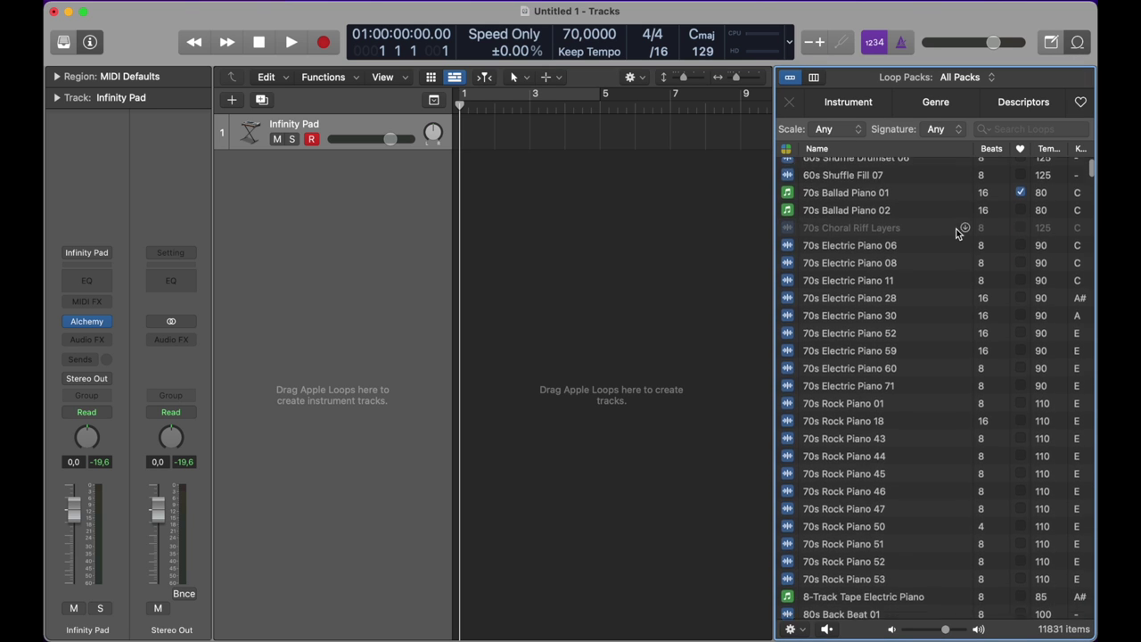
scroll(957, 234, "down", 6)
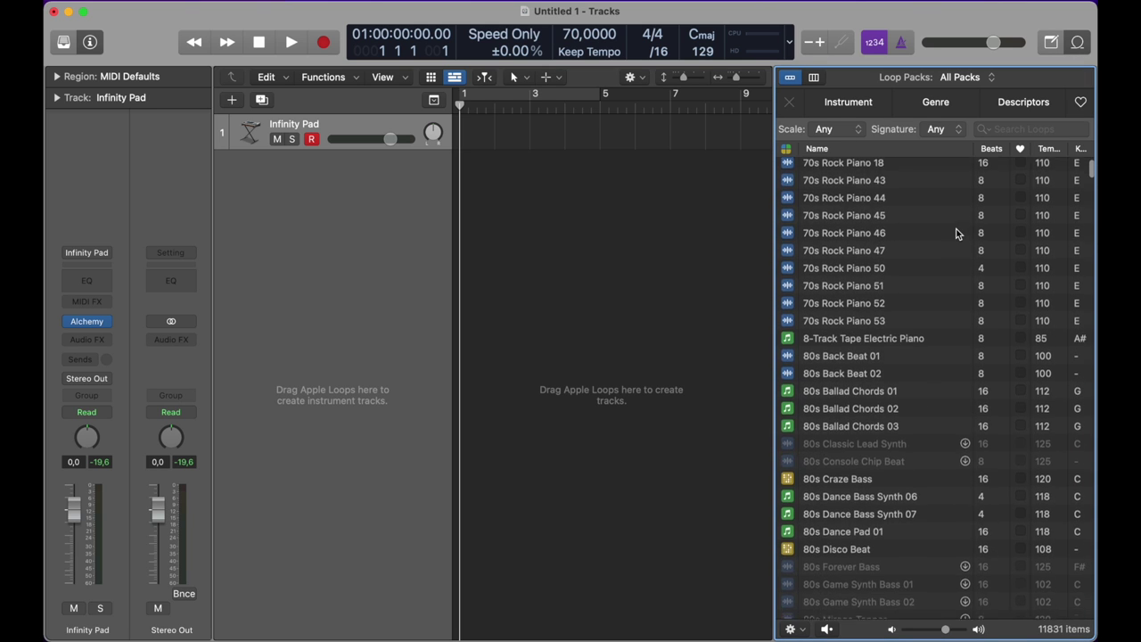
scroll(957, 234, "up", 10)
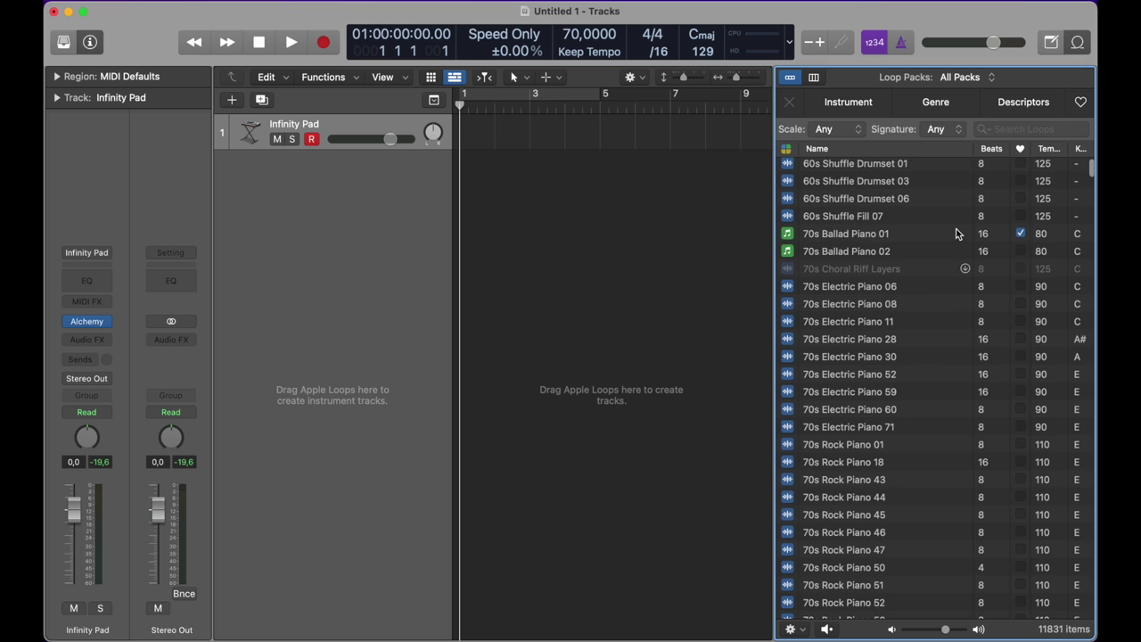
scroll(957, 234, "up", 7)
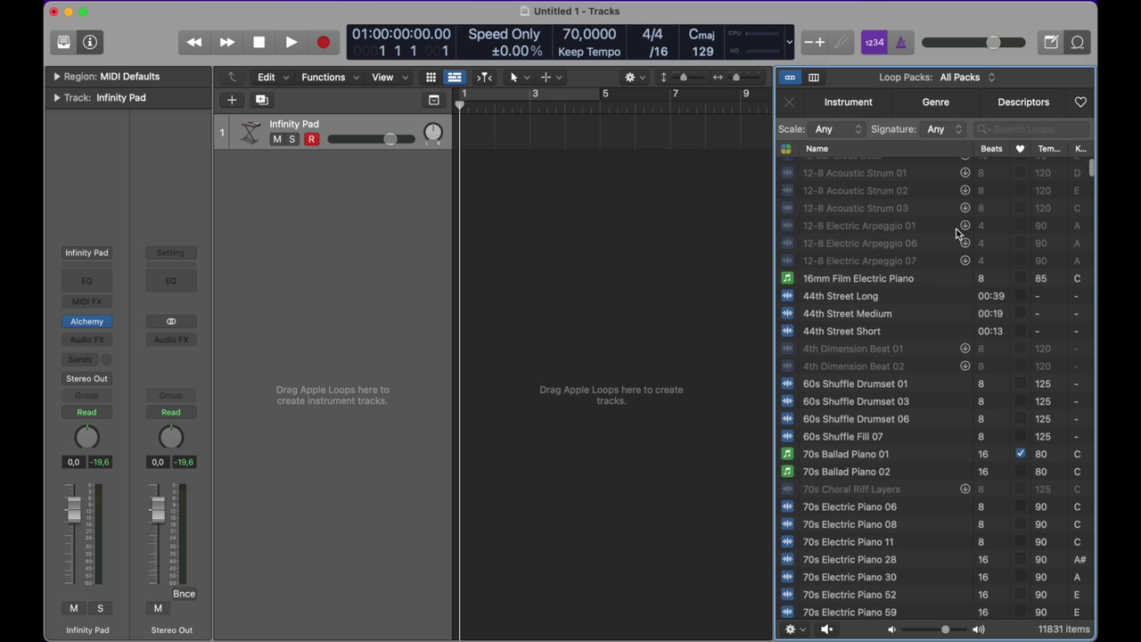
scroll(957, 233, "down", 2)
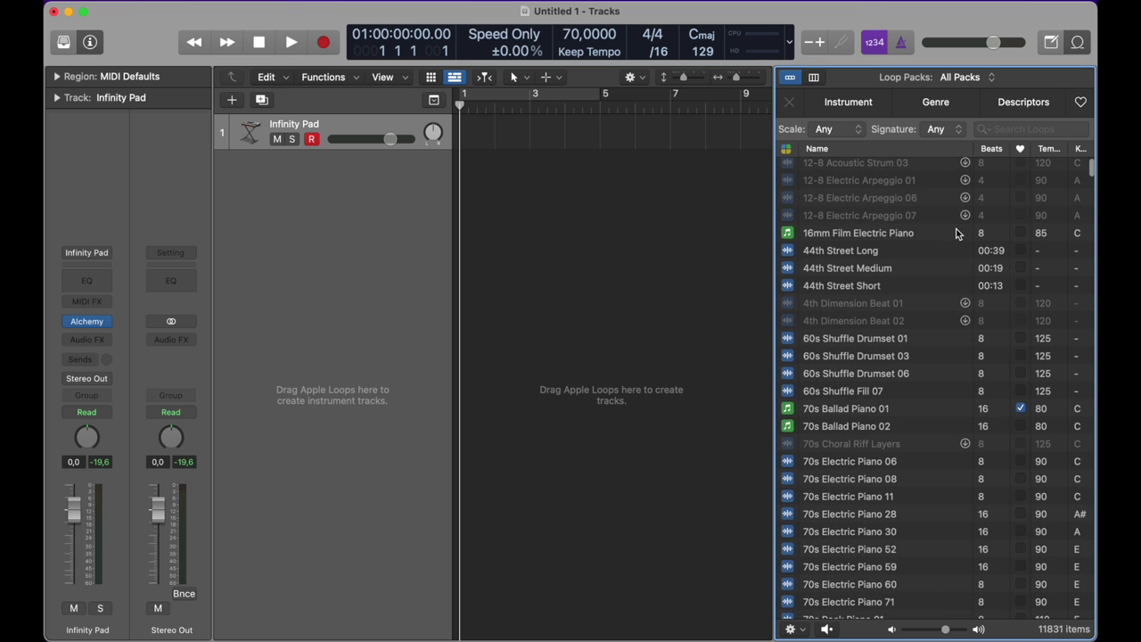
scroll(956, 234, "down", 4)
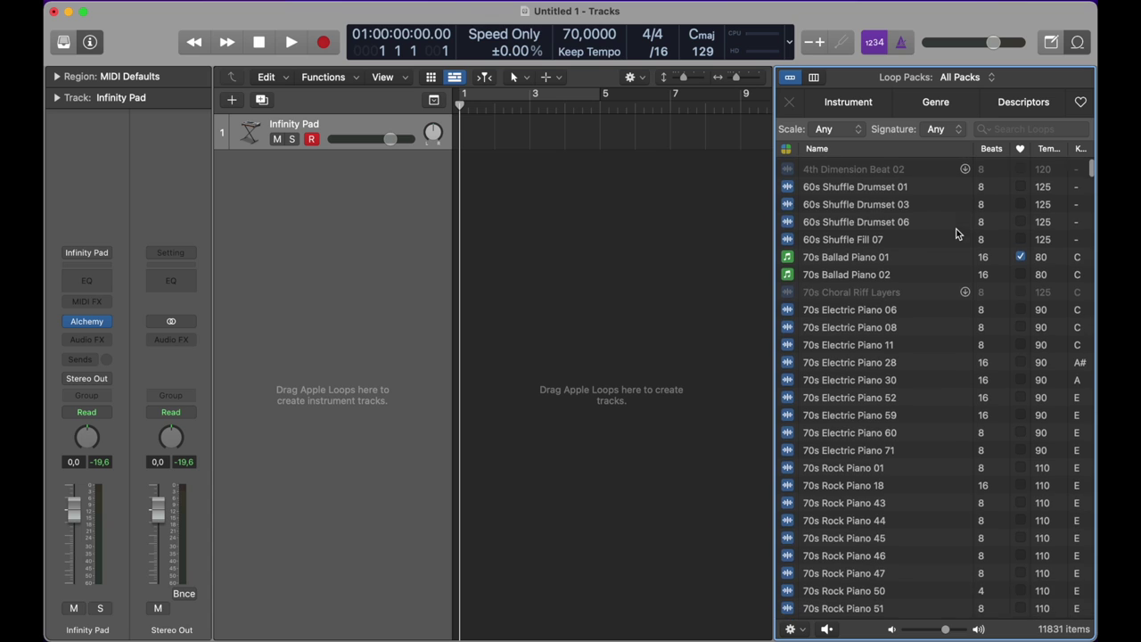
- Review the Instrument, Genre and Descriptors filter categories for loops, ending on the Instrument category
left_click(857, 100)
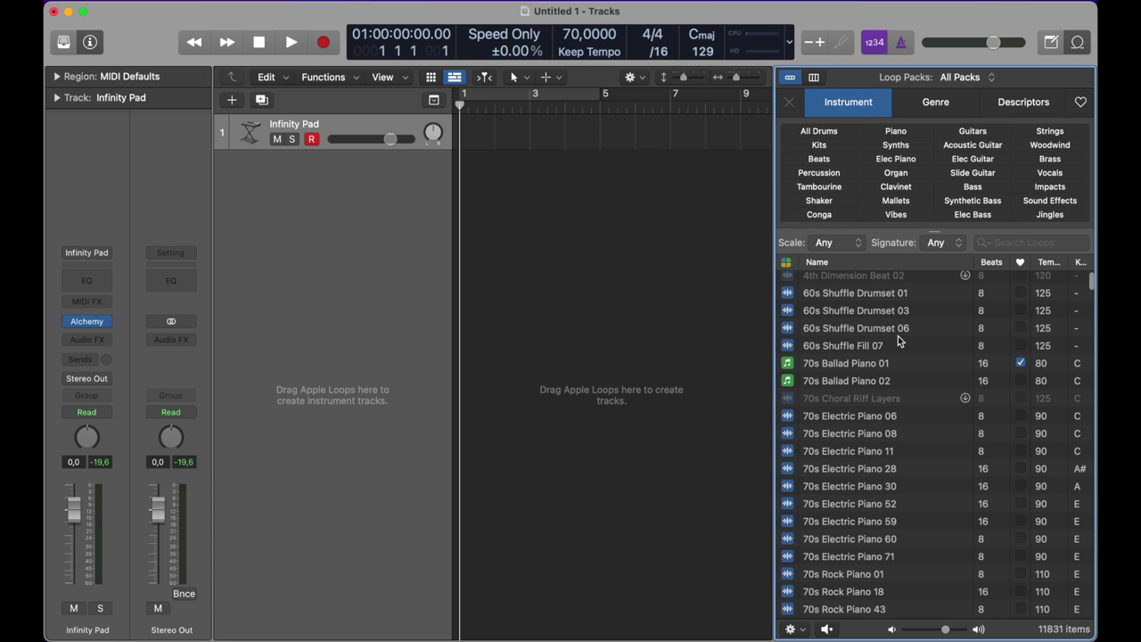
scroll(902, 342, "down", 1)
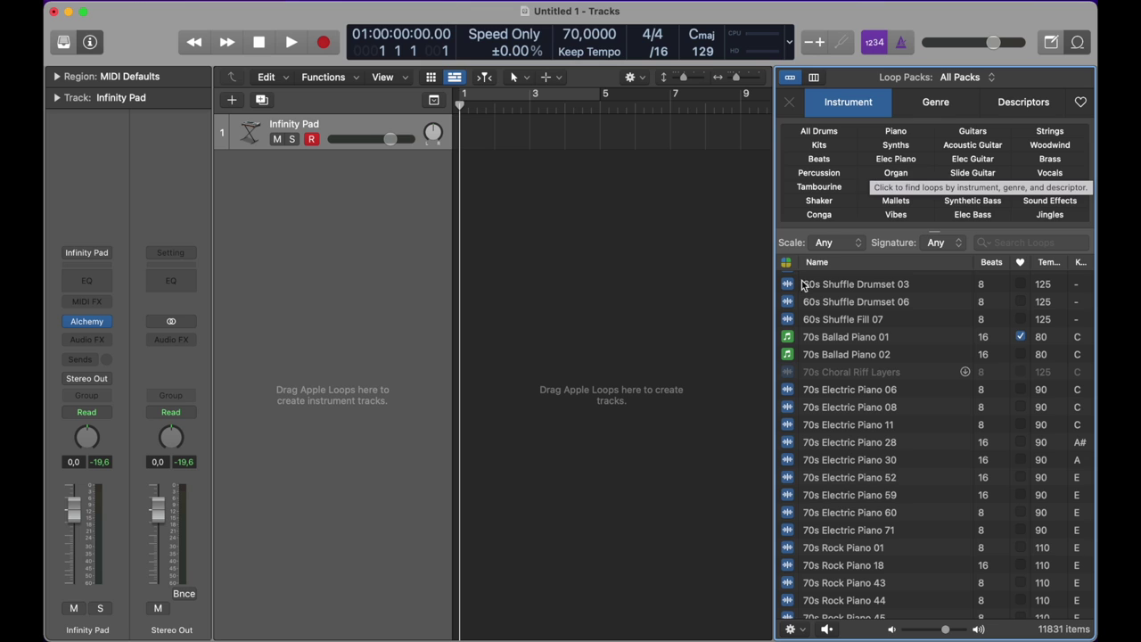
left_click(942, 111)
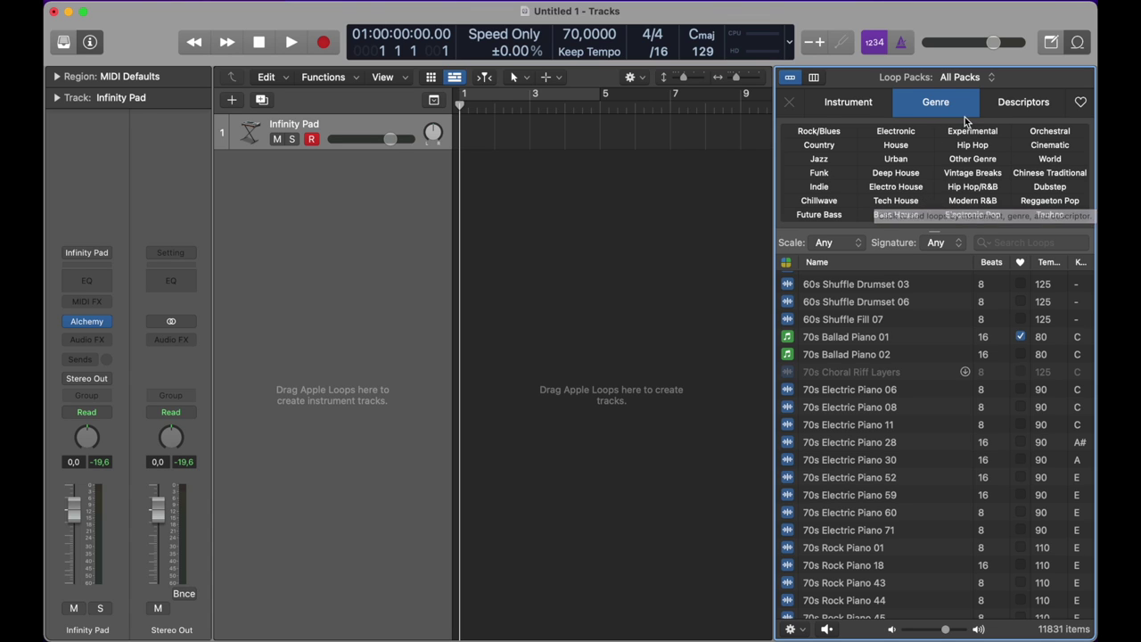
left_click(1018, 106)
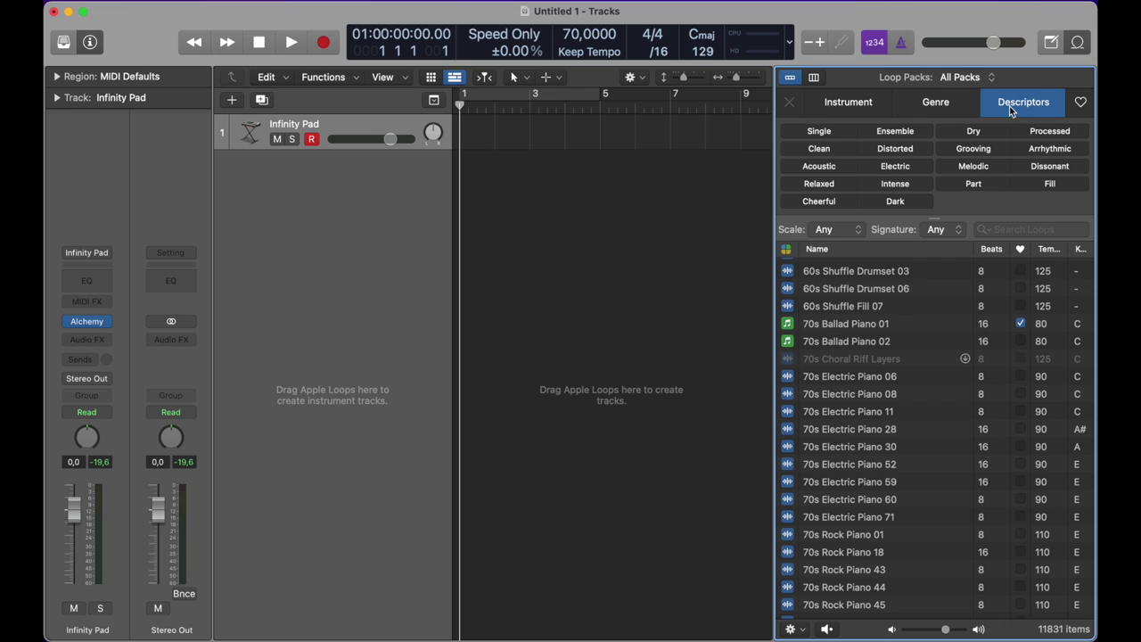
left_click(923, 95)
left_click(875, 105)
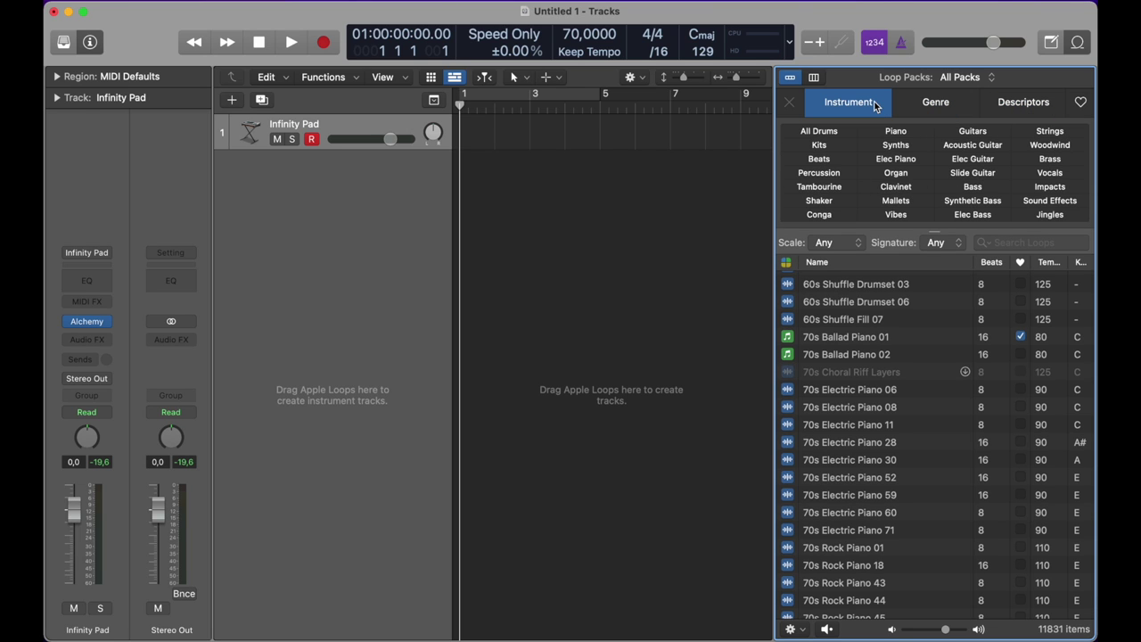
- Filter the loops to the Kits instrument and sort them by tempo in ascending order
scroll(1052, 366, "down", 3)
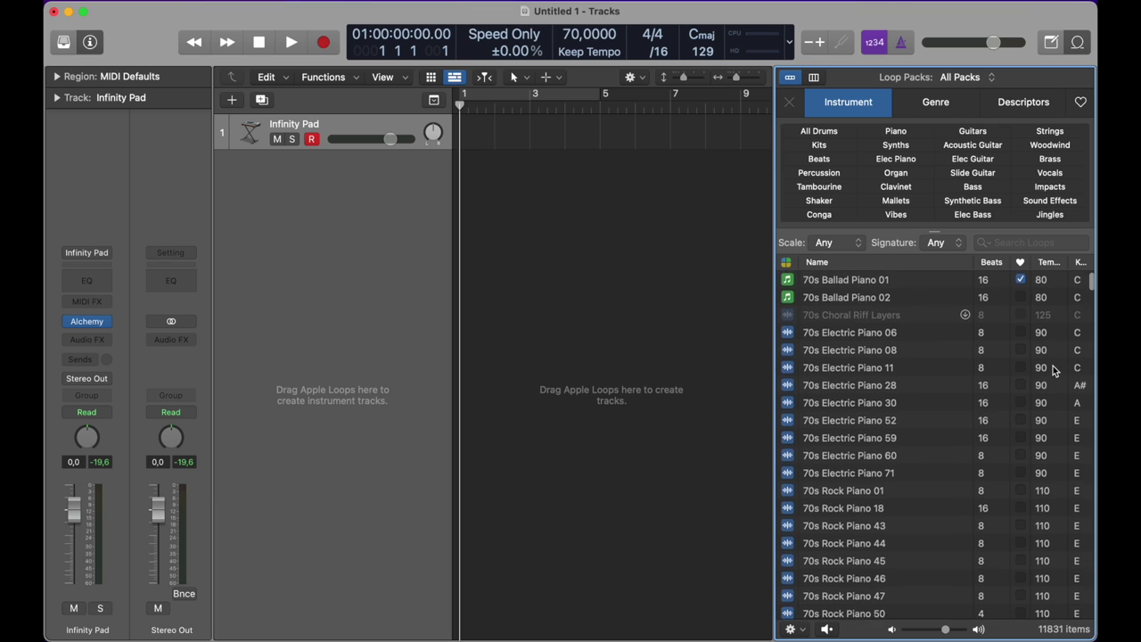
scroll(1065, 330, "up", 5)
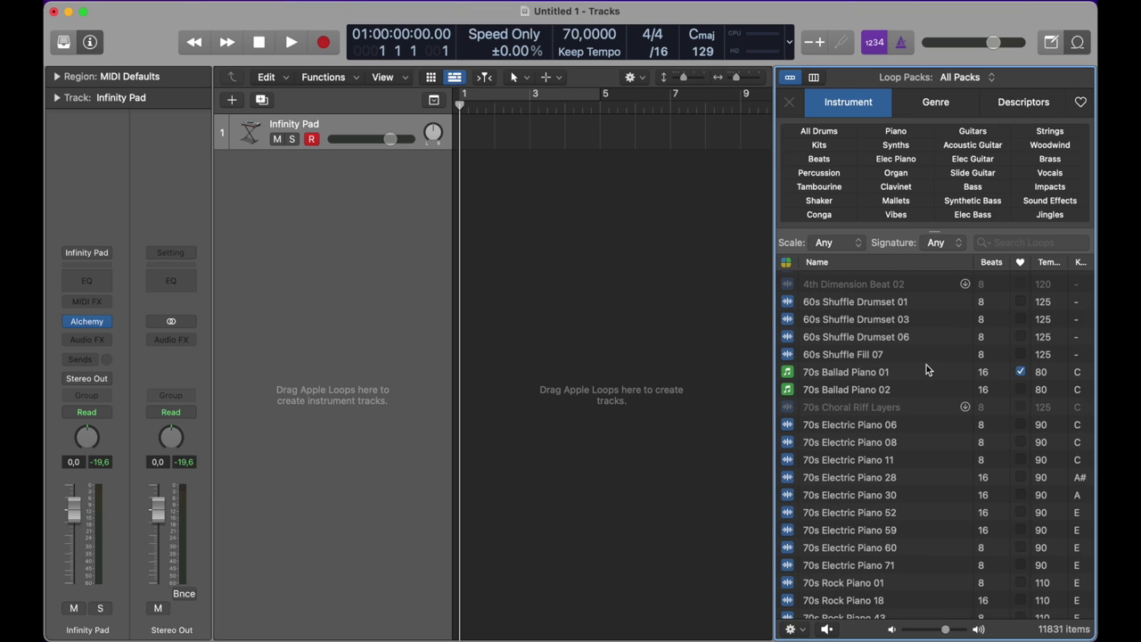
scroll(926, 365, "up", 10)
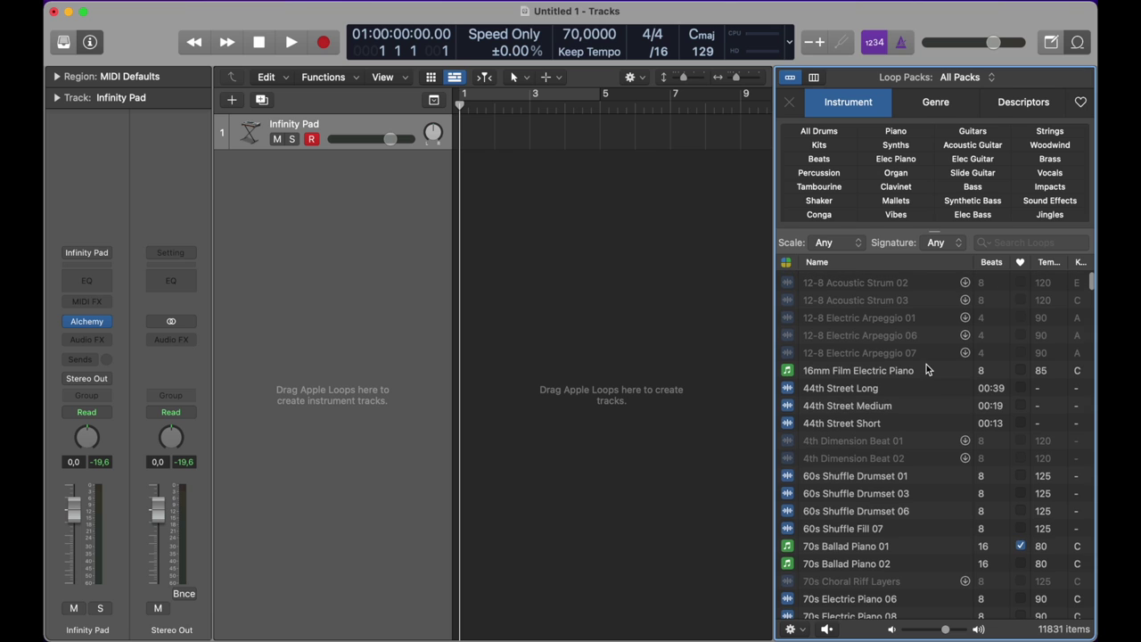
scroll(926, 366, "down", 5)
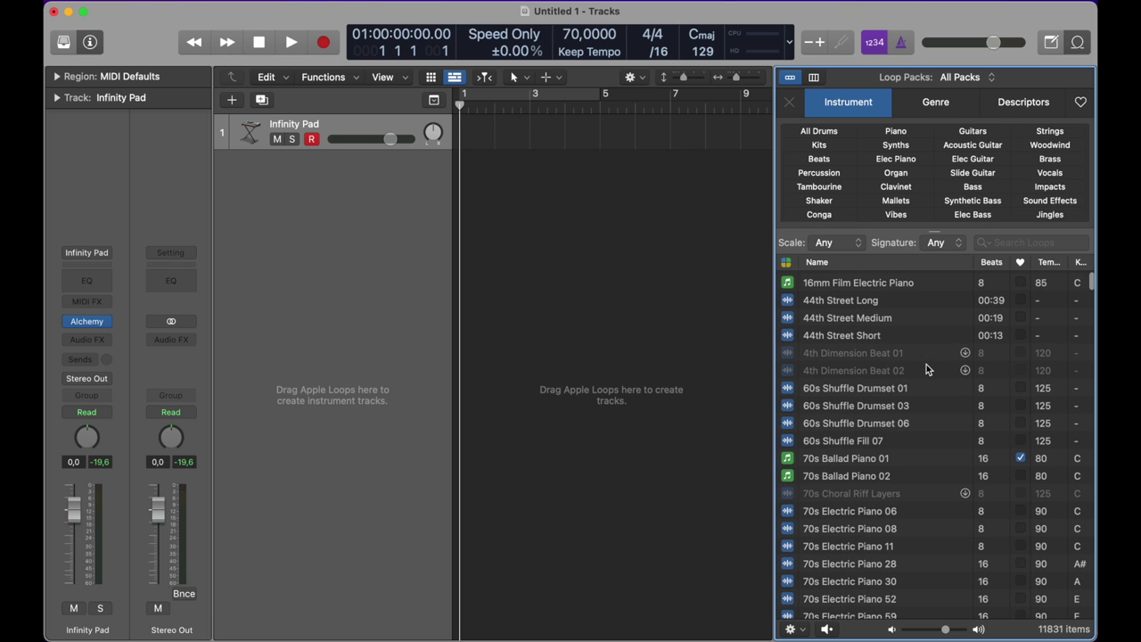
scroll(926, 364, "down", 6)
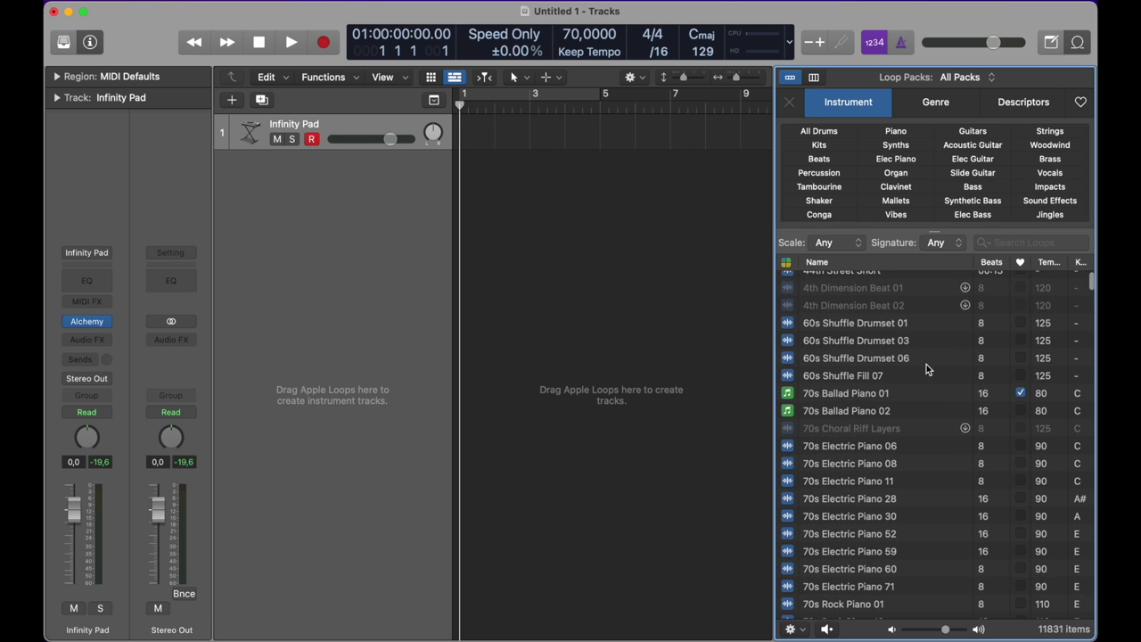
scroll(926, 364, "down", 6)
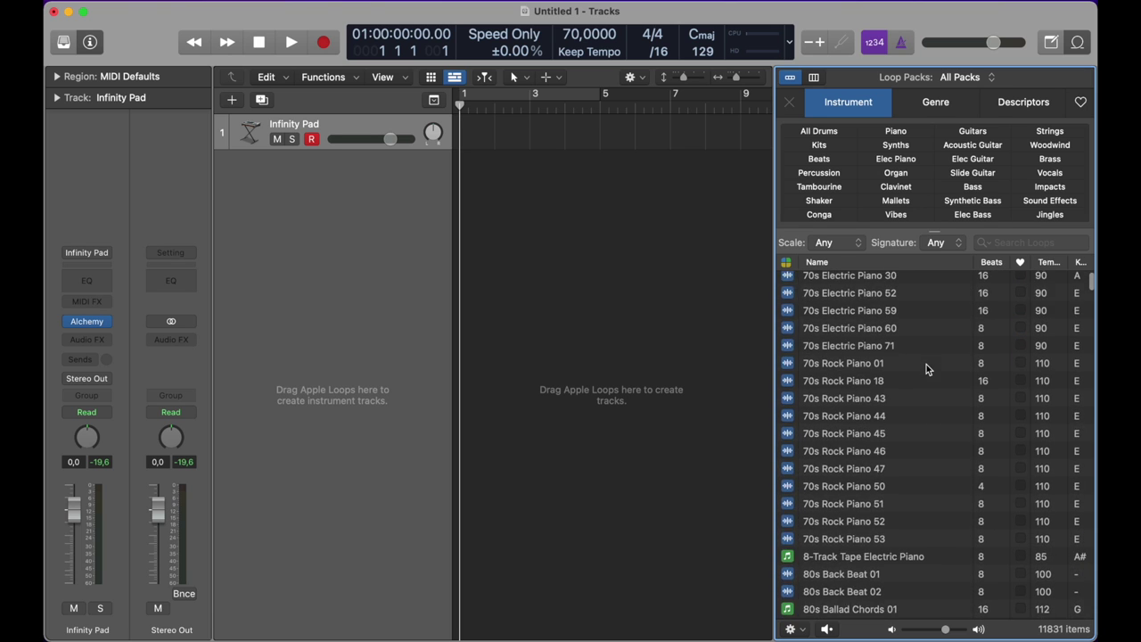
left_click(824, 148)
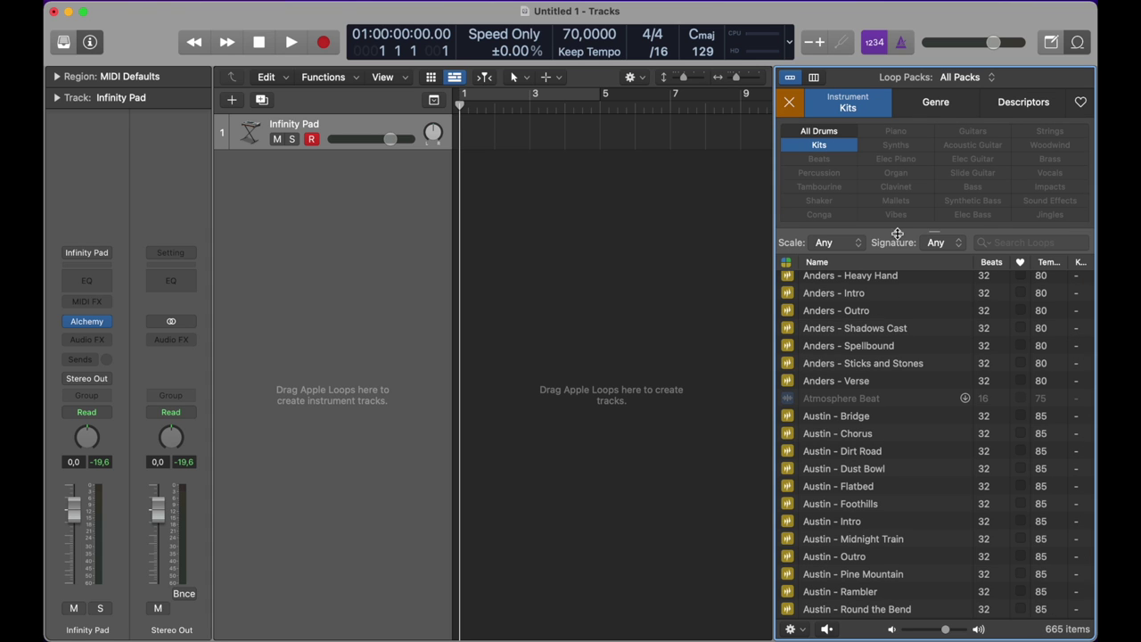
scroll(894, 285, "up", 10)
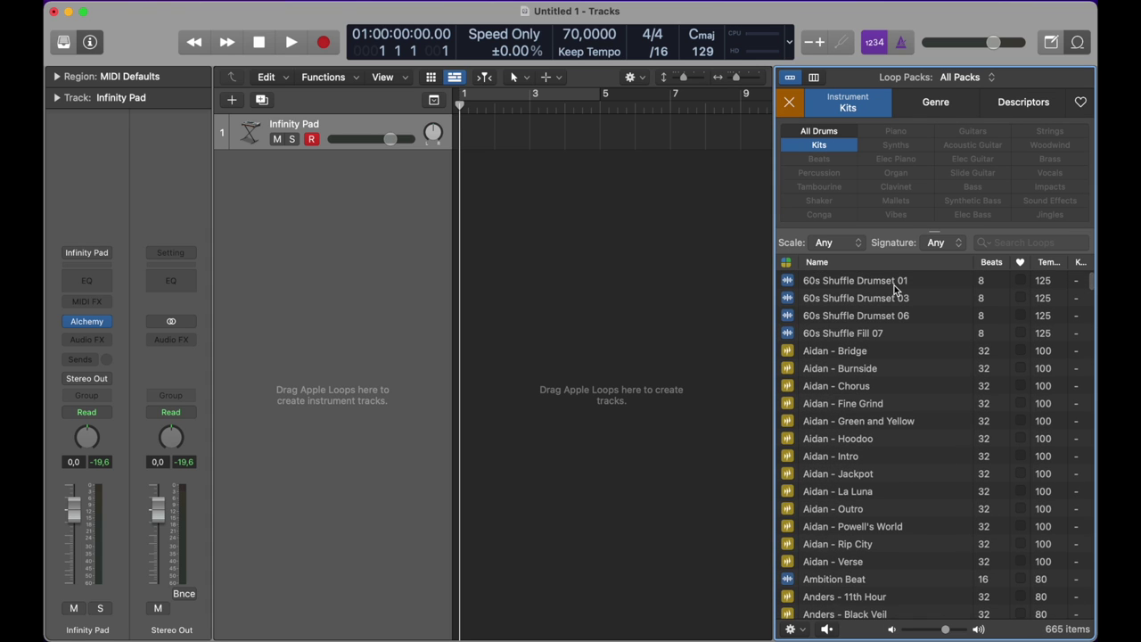
left_click(1047, 261)
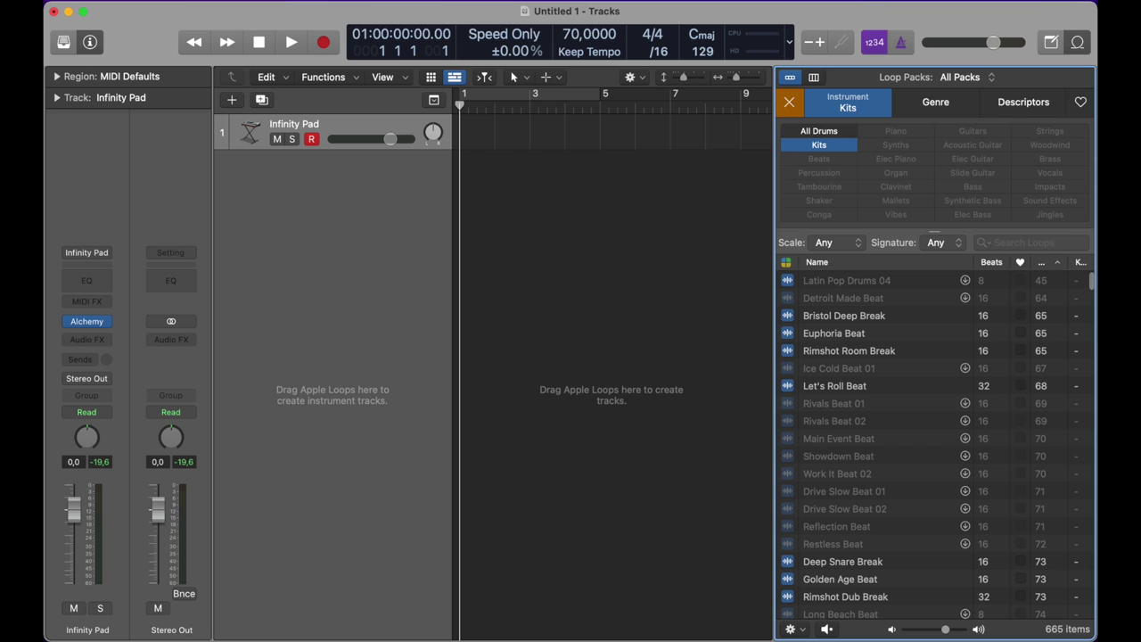
- Audition the 75 BPM kit loops City Lights Beat, Concrete Jungle Beat 01, M Style Beat and Panorama Beat
scroll(929, 304, "down", 5)
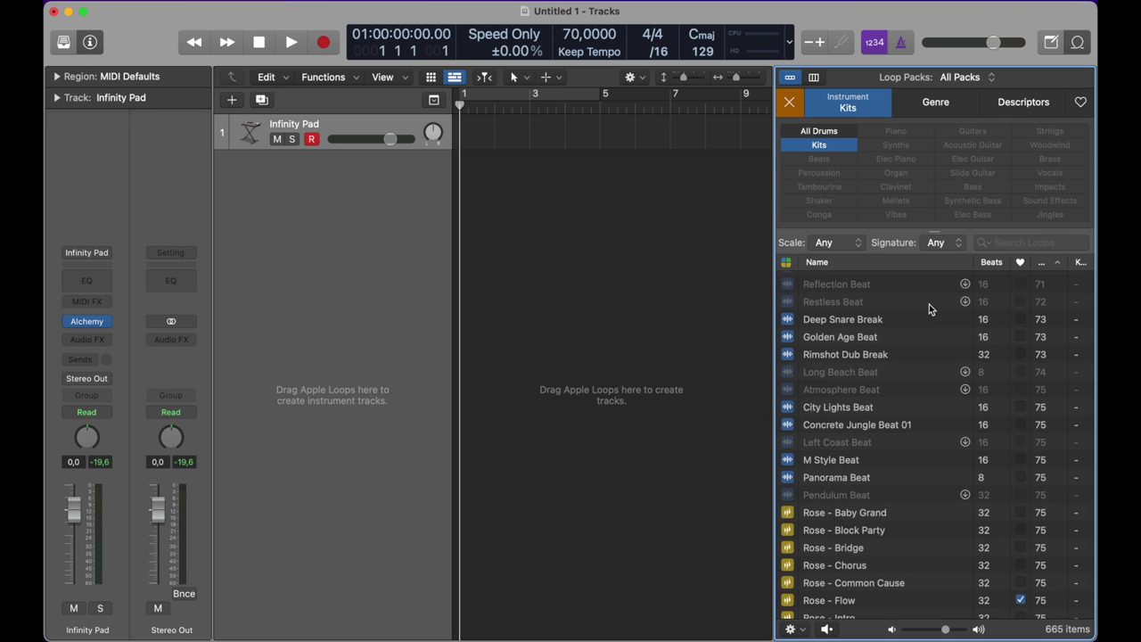
scroll(929, 304, "down", 1)
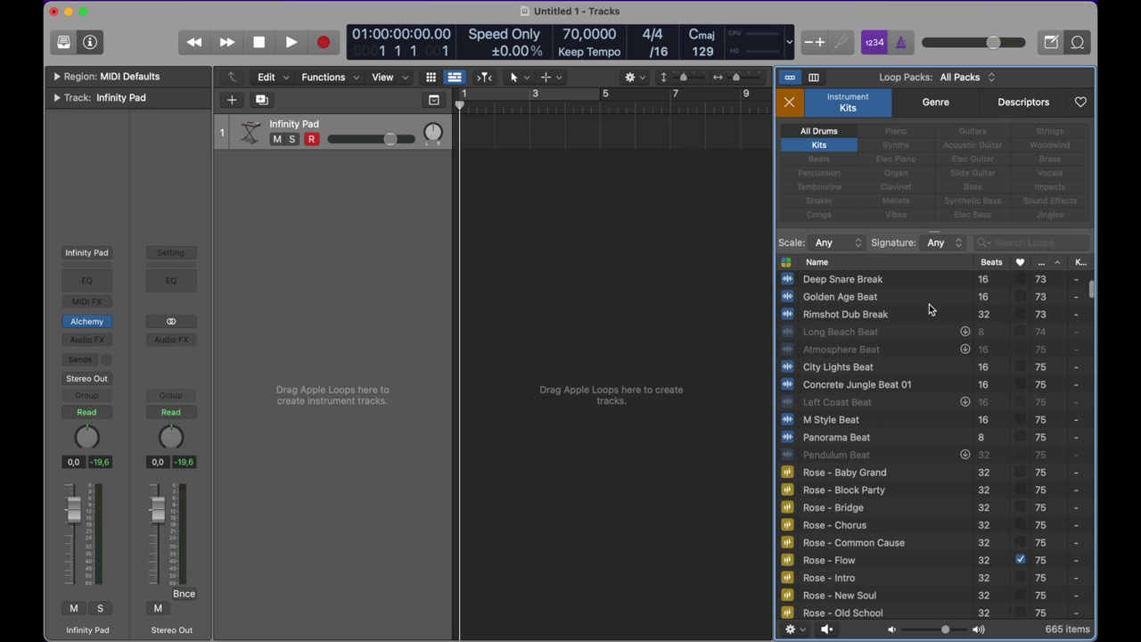
left_click(843, 361)
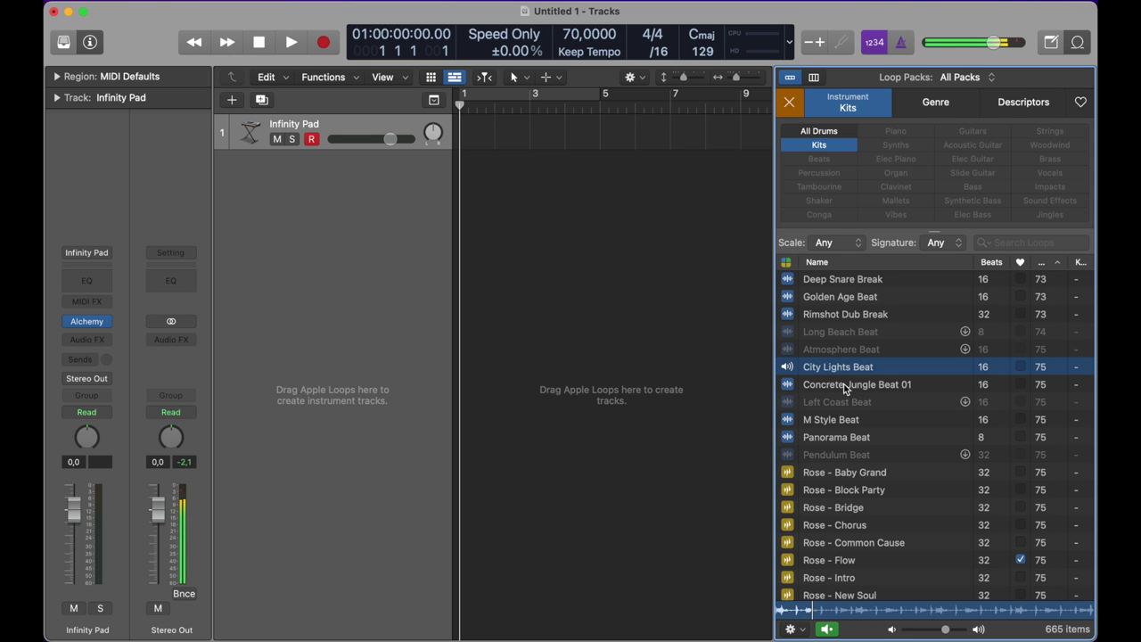
left_click(844, 385)
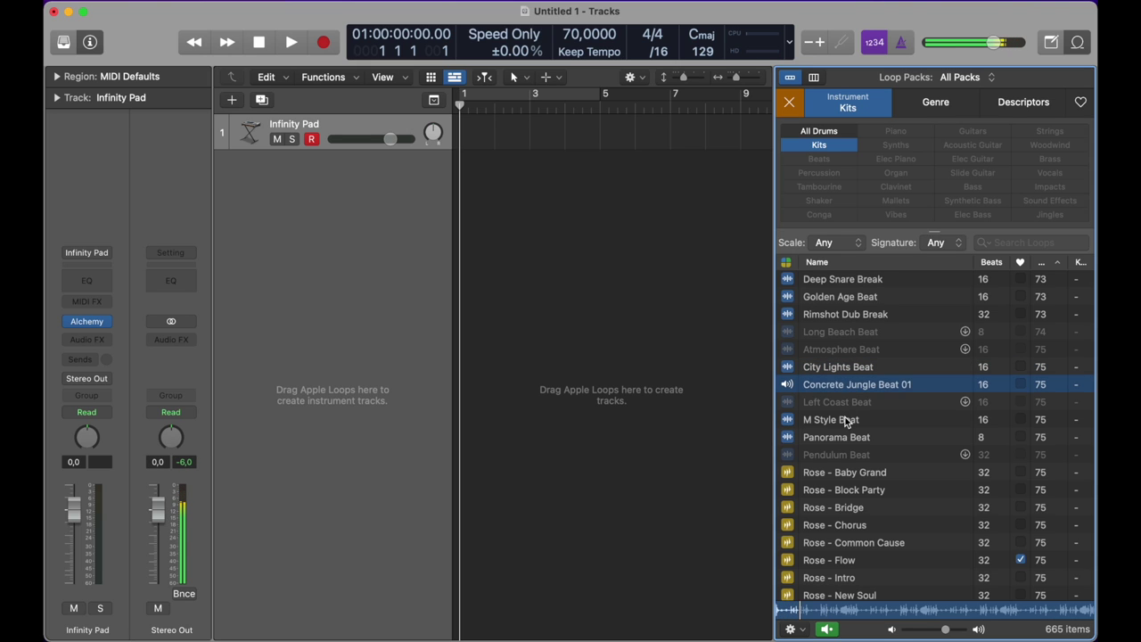
left_click(847, 421)
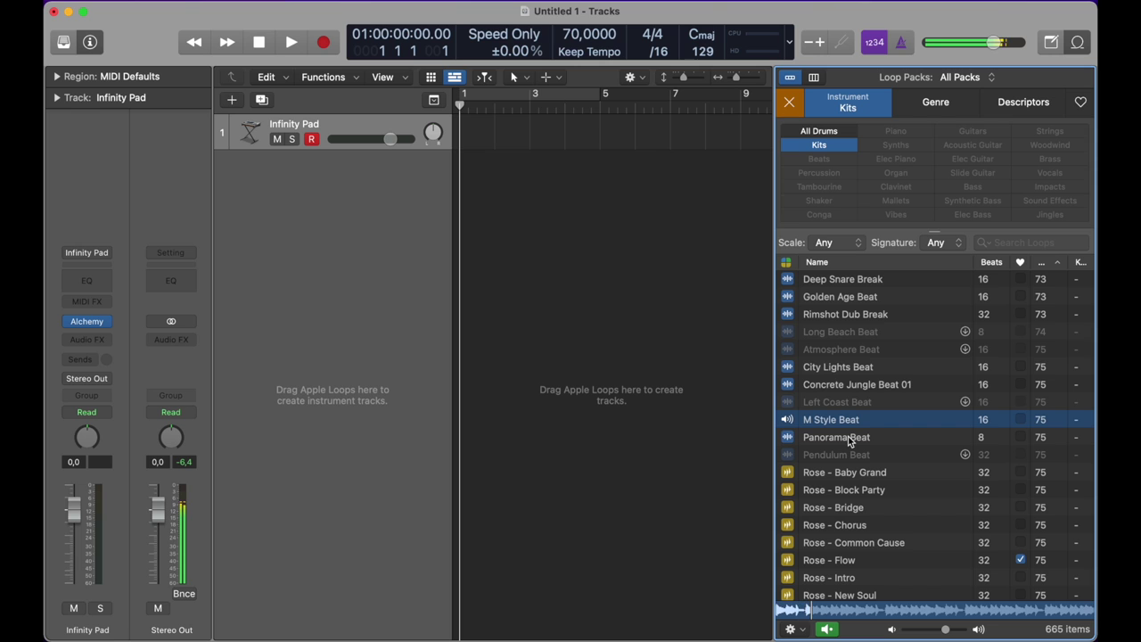
left_click(848, 436)
- Find the Tyrell drummer loops at 75 BPM and audition Tyrell - Blue and Tyrell - Chorus
scroll(848, 436, "down", 6)
scroll(848, 436, "down", 8)
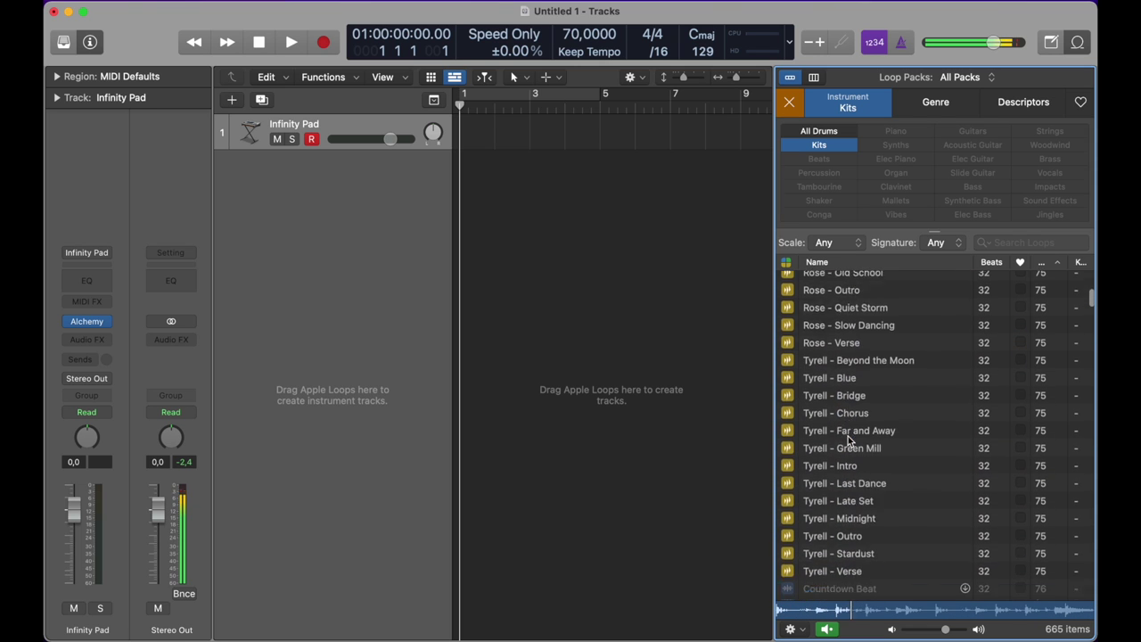
scroll(858, 353, "up", 4)
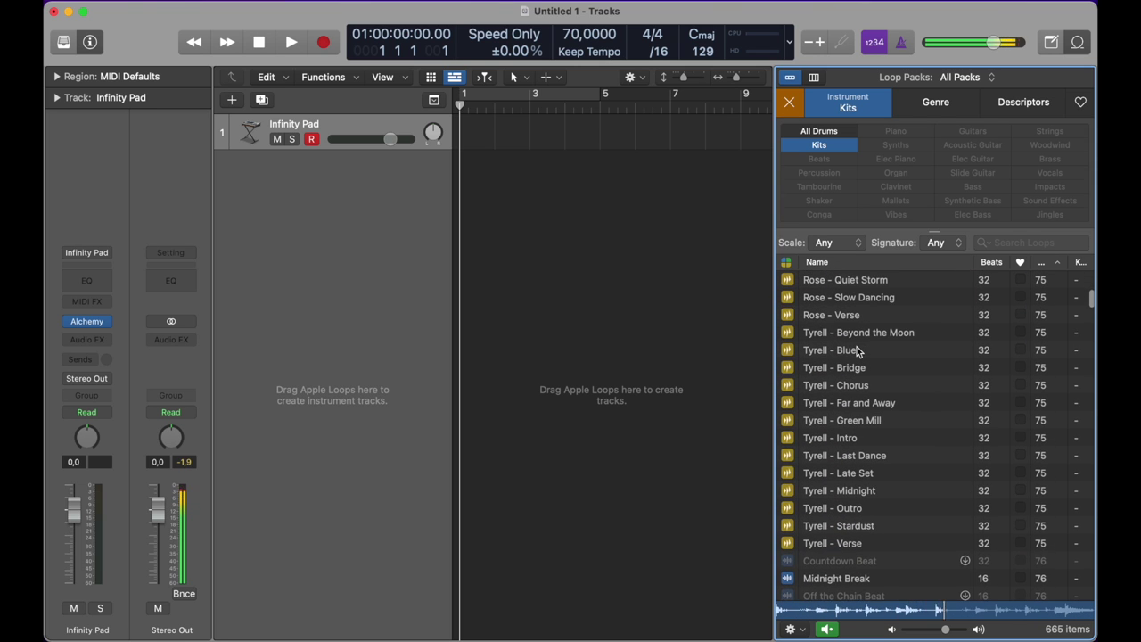
left_click(857, 350)
left_click(863, 385)
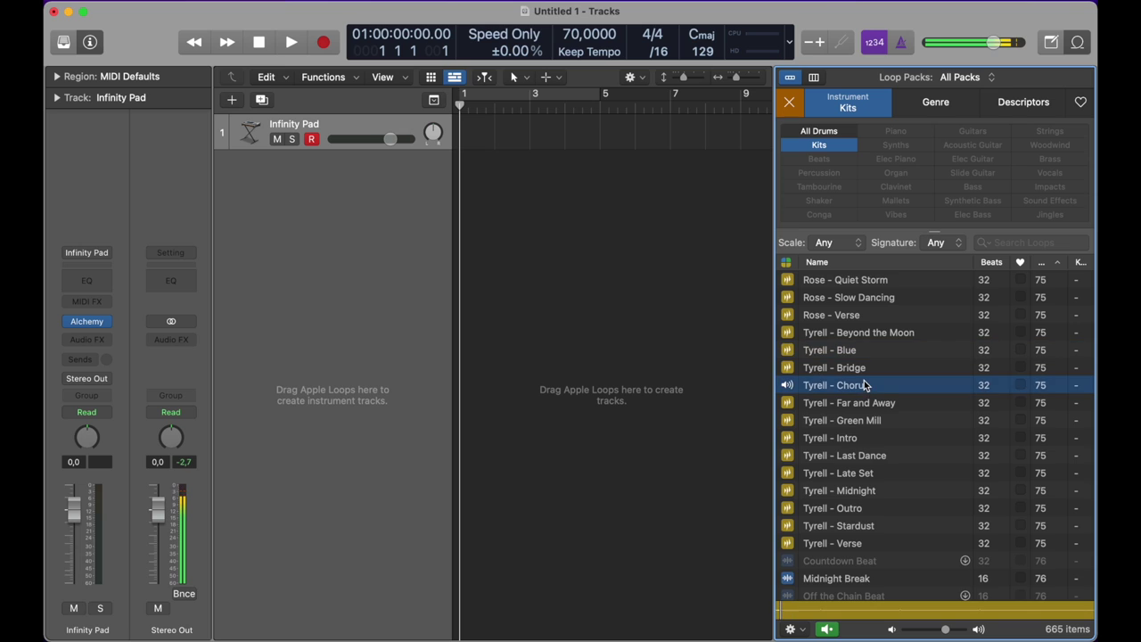
scroll(864, 386, "up", 2)
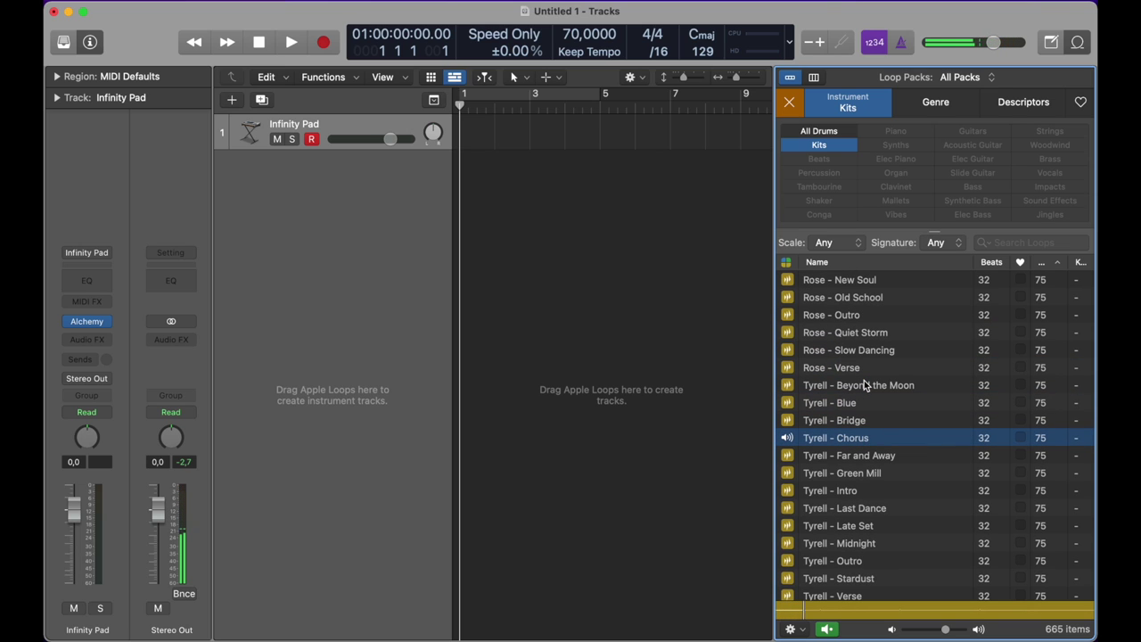
- Add the Tyrell - Chorus loop as a new track starting at bar 1 and play it back with Catch Playhead enabled
left_click(839, 437)
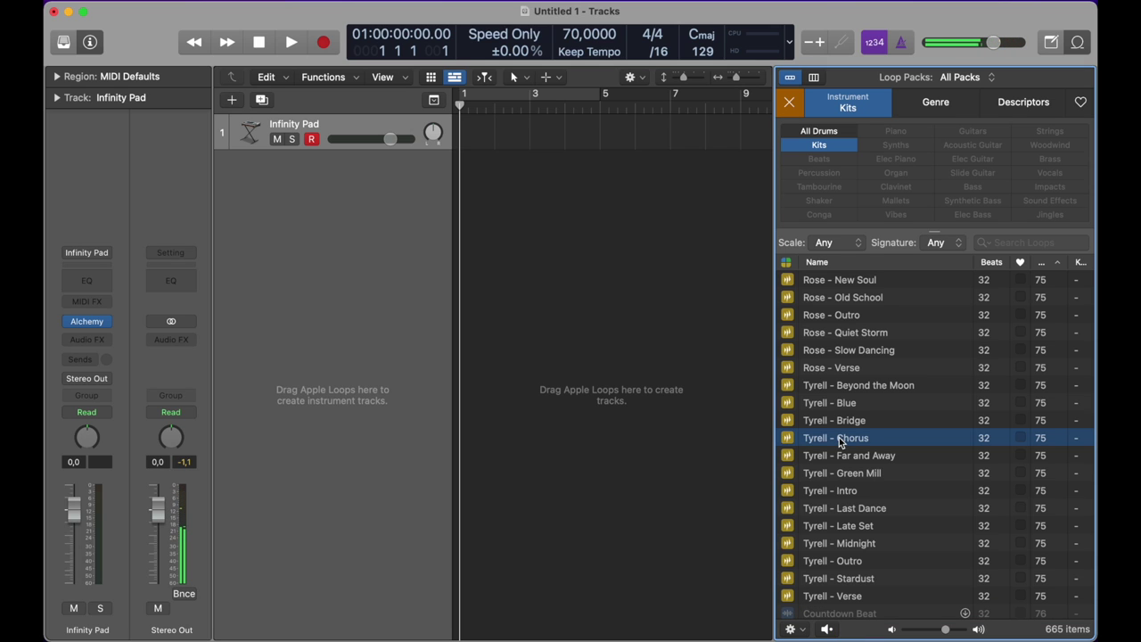
left_click_drag(839, 437, 462, 210)
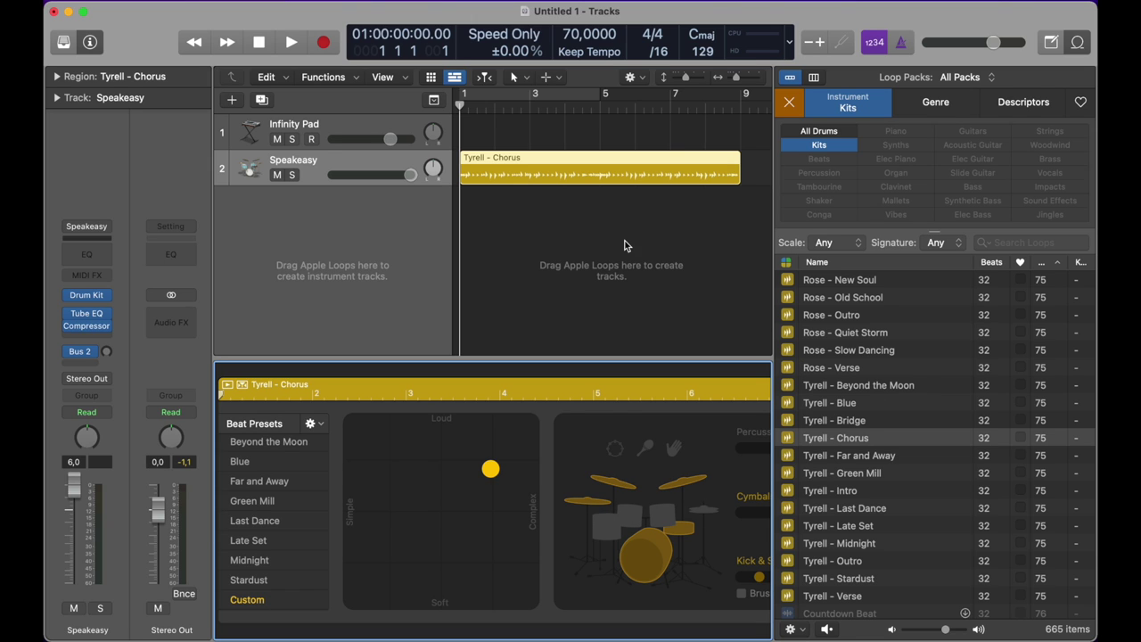
left_click(484, 76)
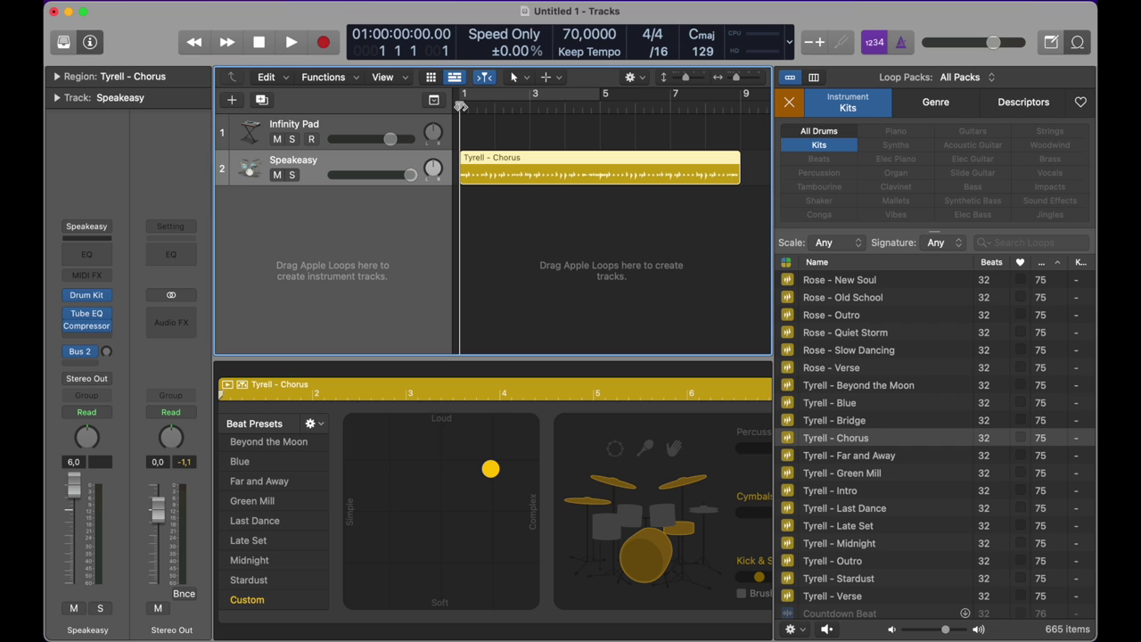
key("space")
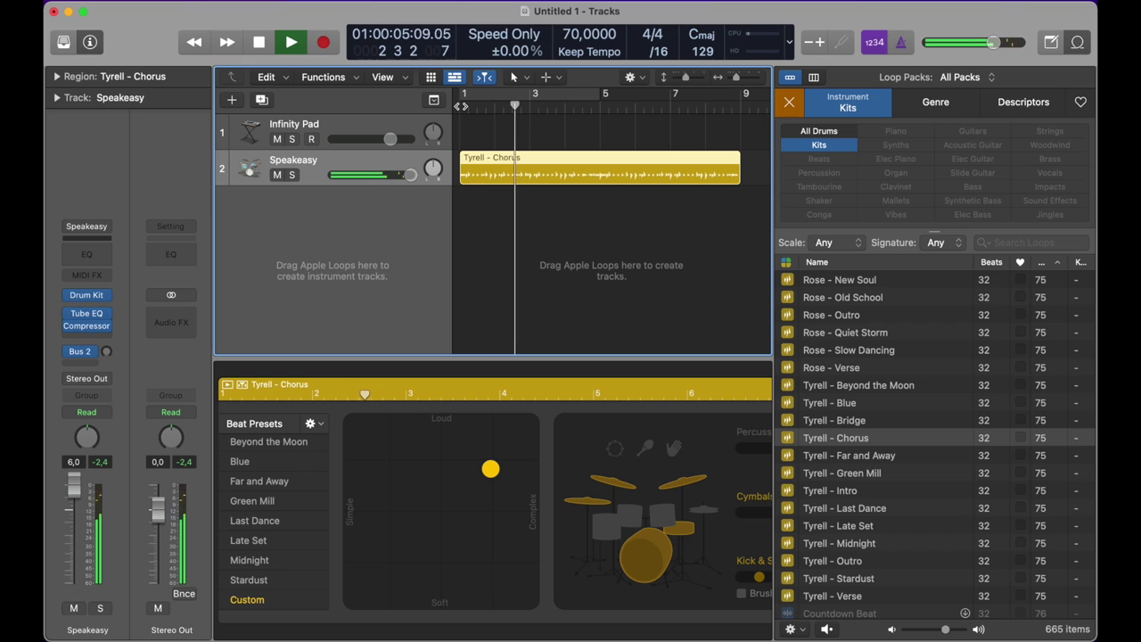
key("space")
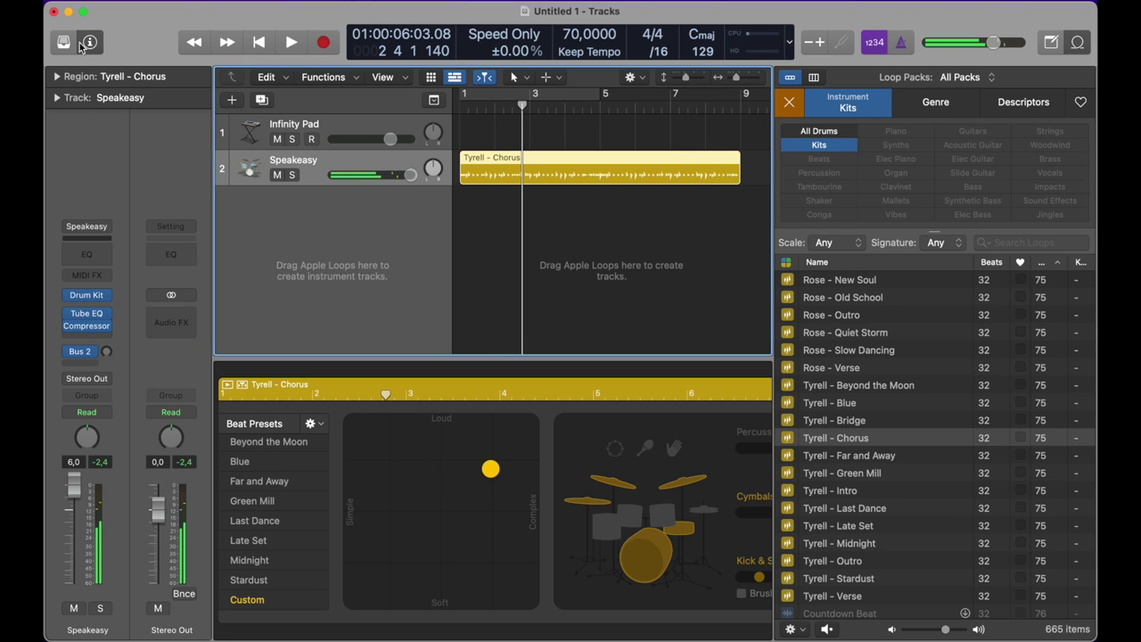
- Hide the Inspector and Loop Browser, and loop the Tyrell - Chorus region to beyond bar 23
left_click(90, 40)
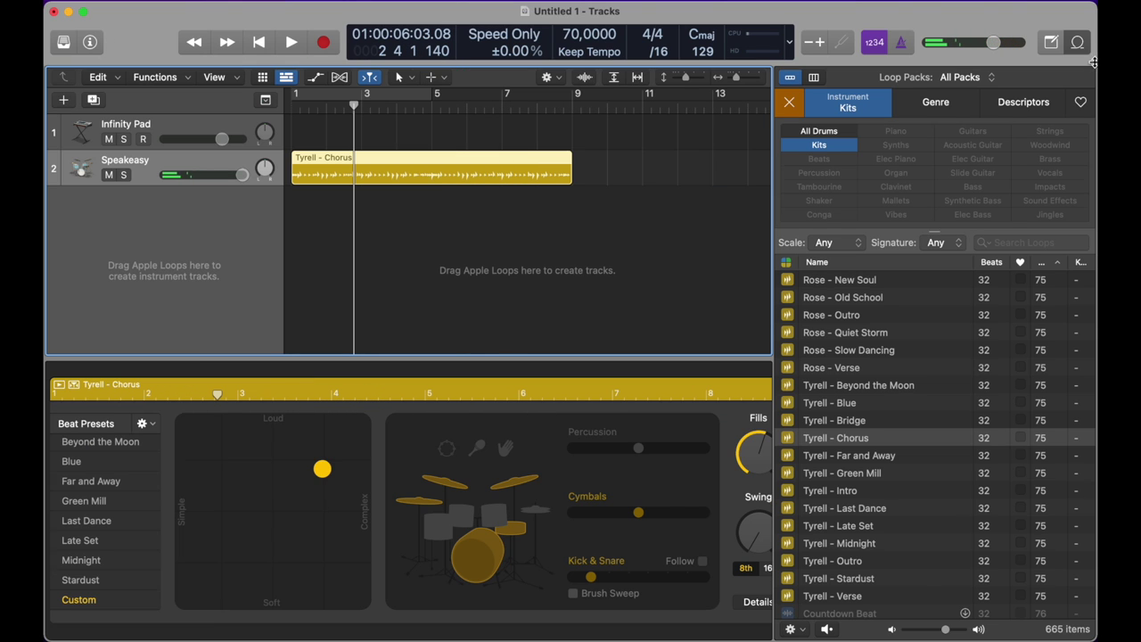
key("o")
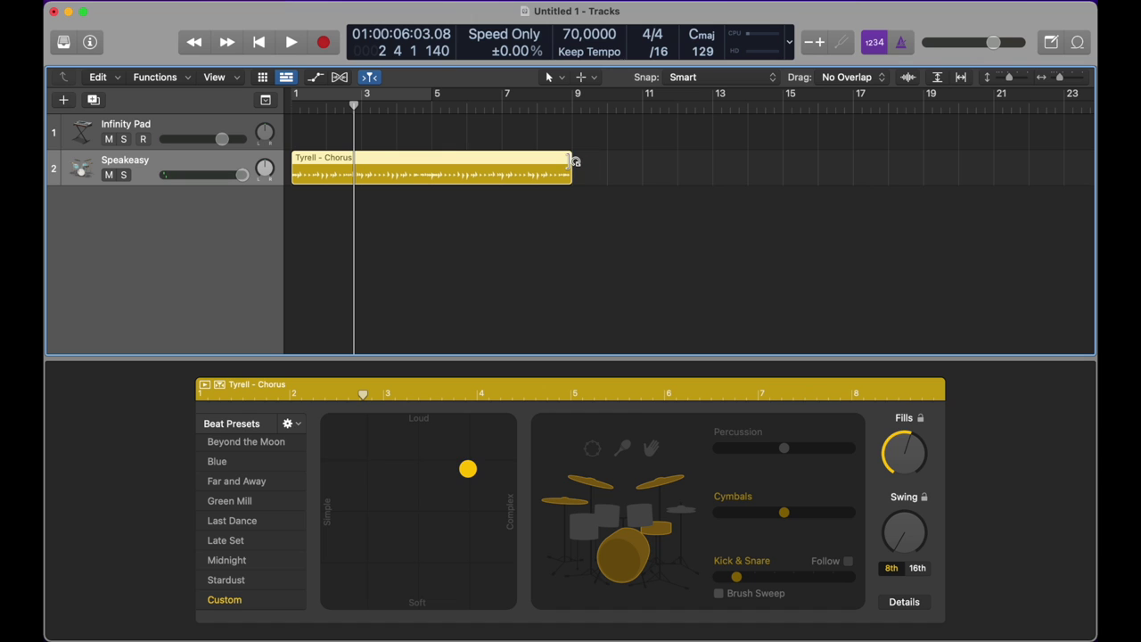
left_click_drag(573, 160, 1095, 152)
scroll(624, 152, "left", 15)
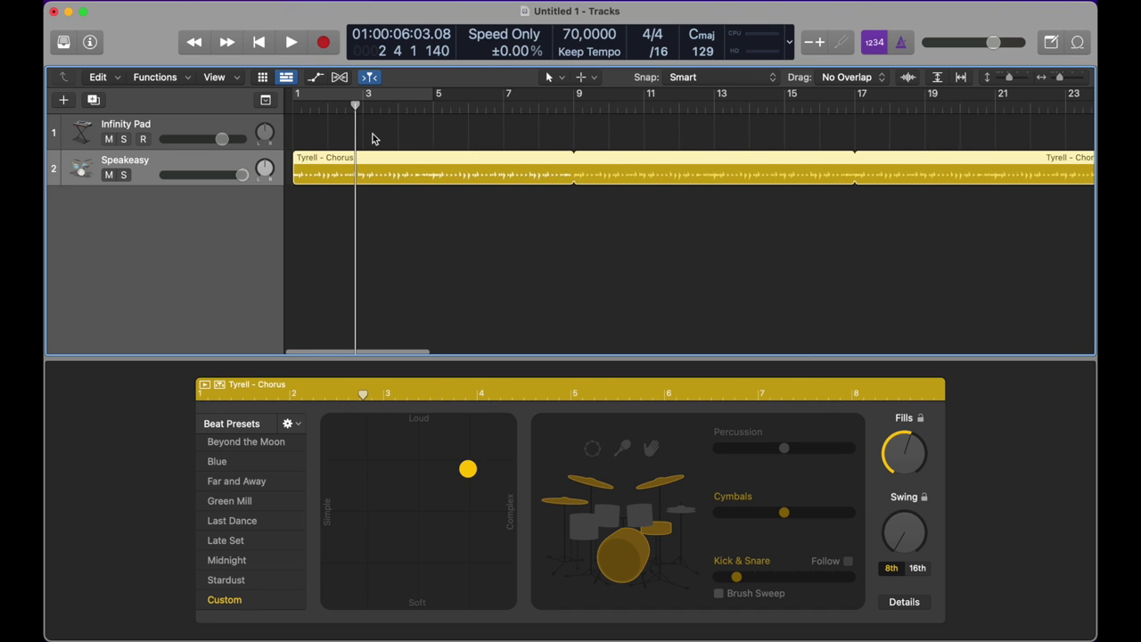
- Record a sustained pad chord on the Infinity Pad track from bar 1 to about bar 7
left_click(207, 129)
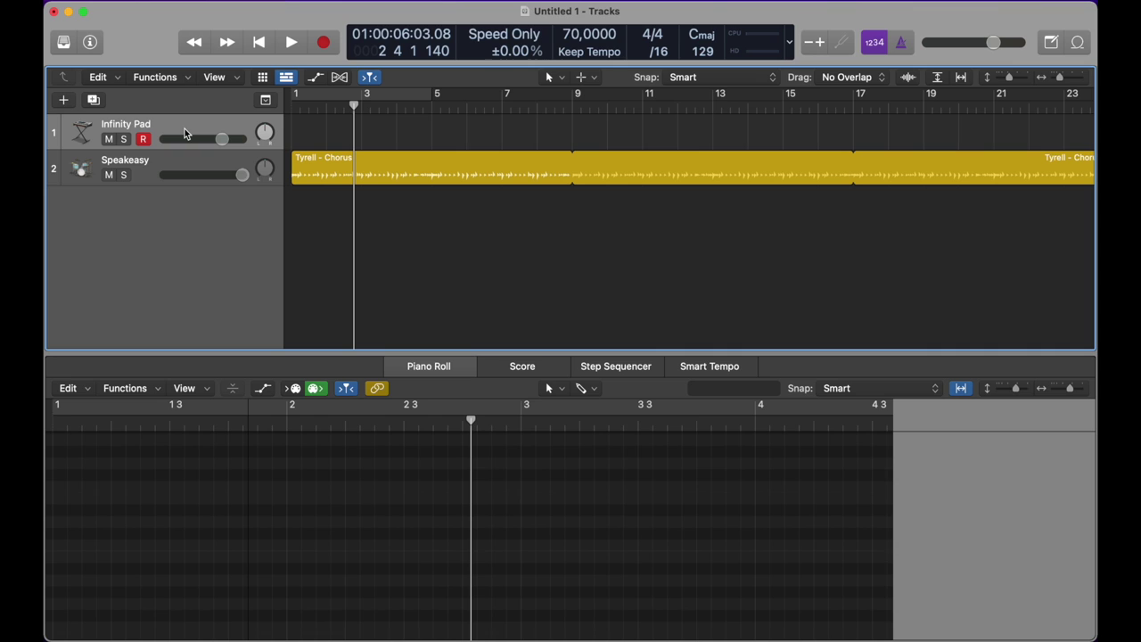
left_click(289, 106)
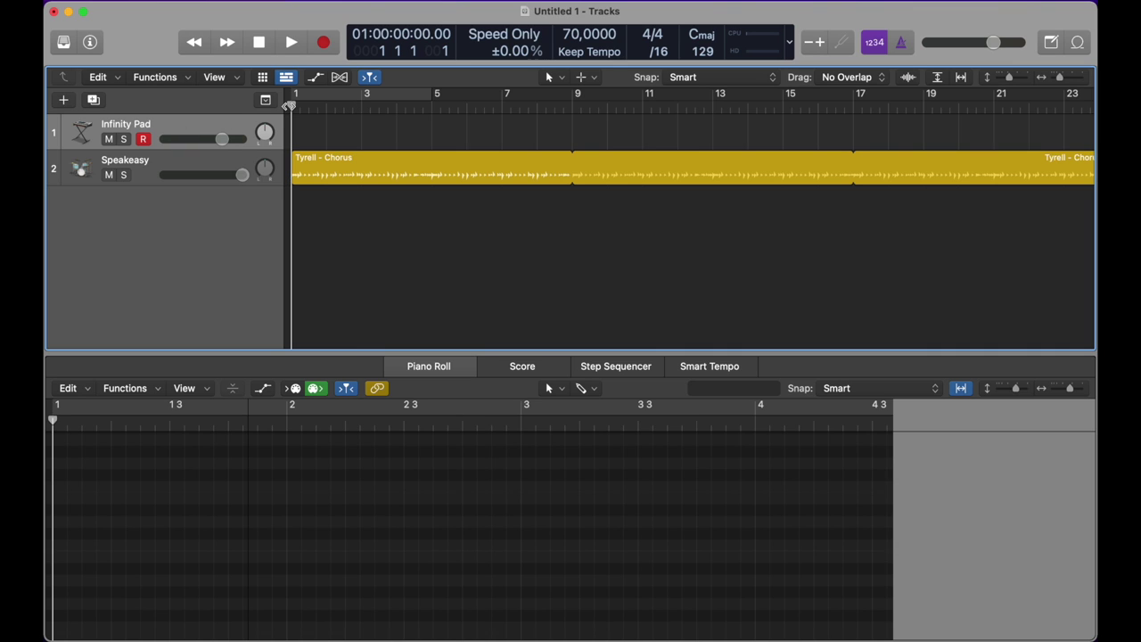
left_click(323, 42)
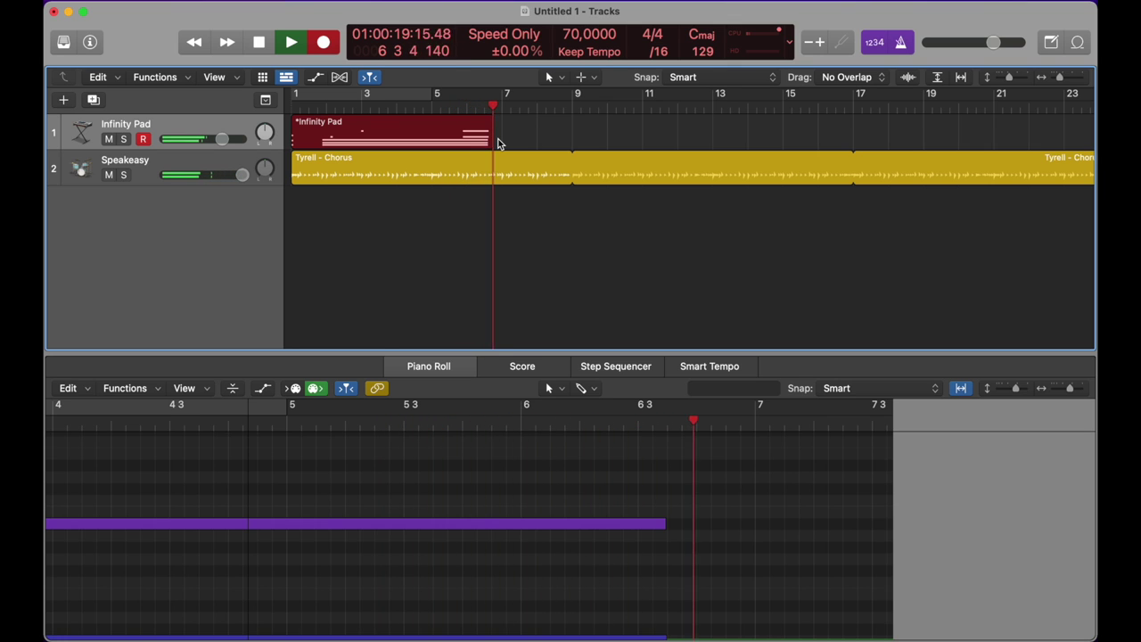
key("space")
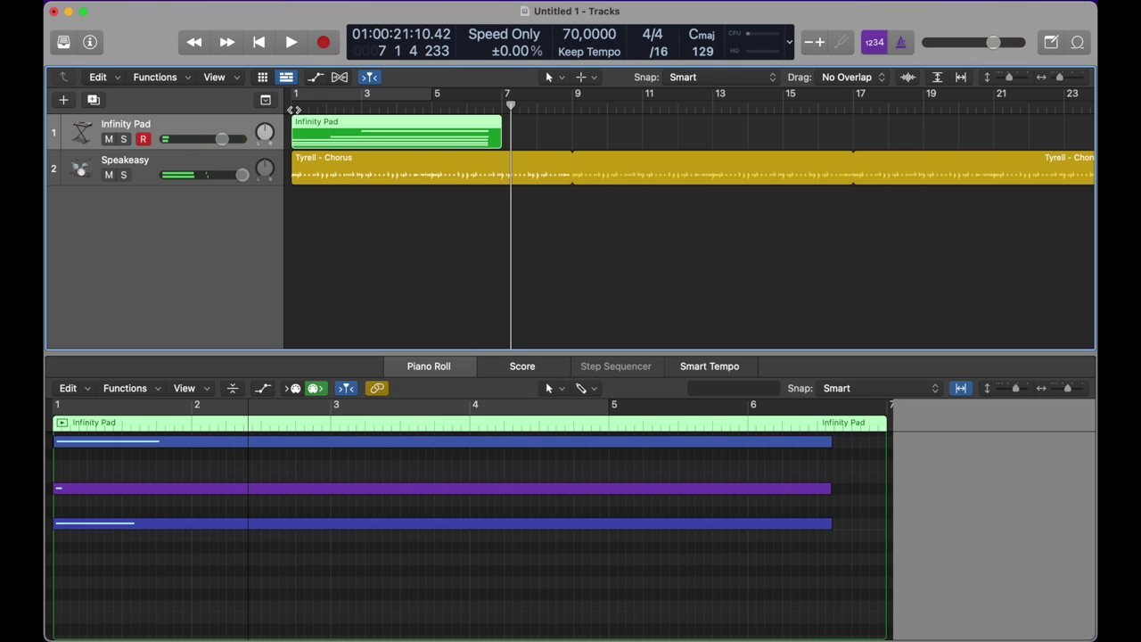
- Play the recorded Infinity Pad part together with the drums from the start of the project
key("Return")
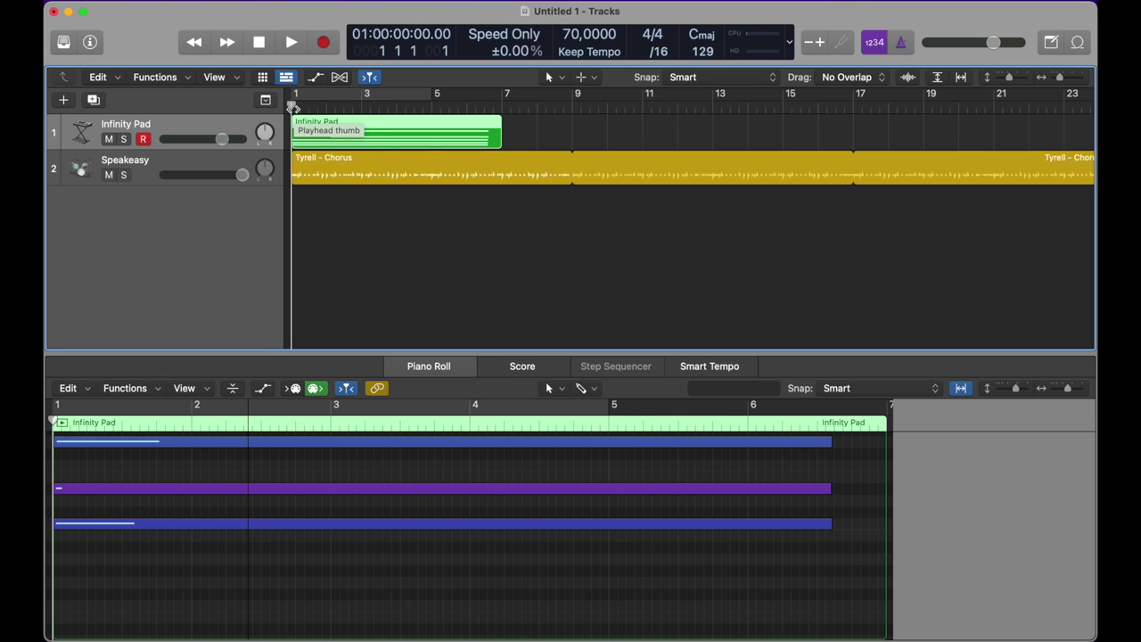
key("space")
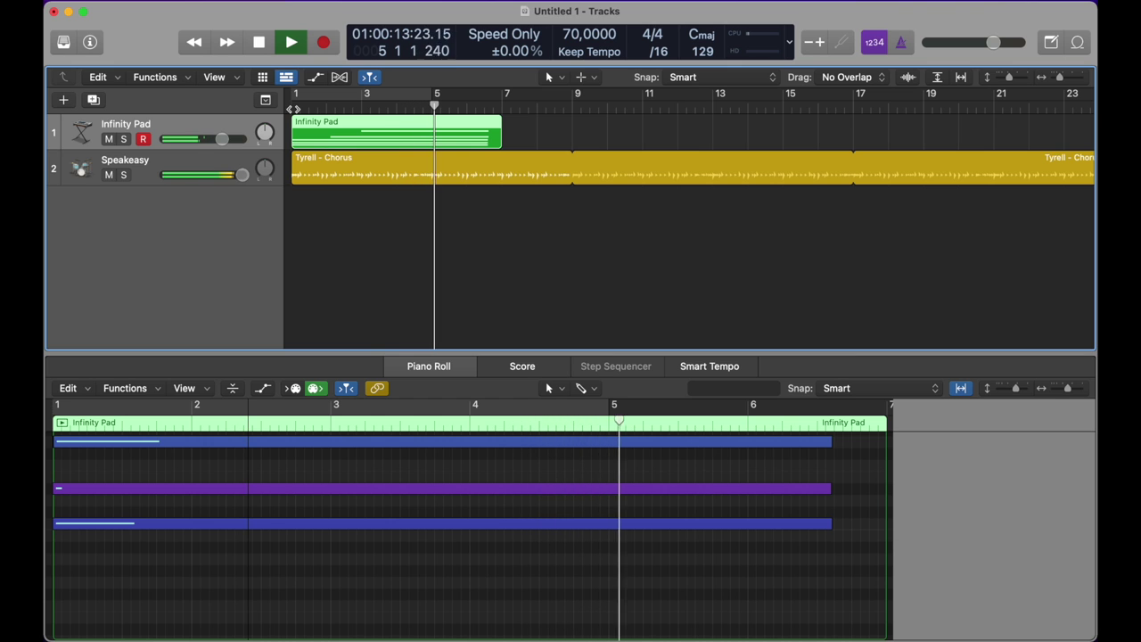
key("space")
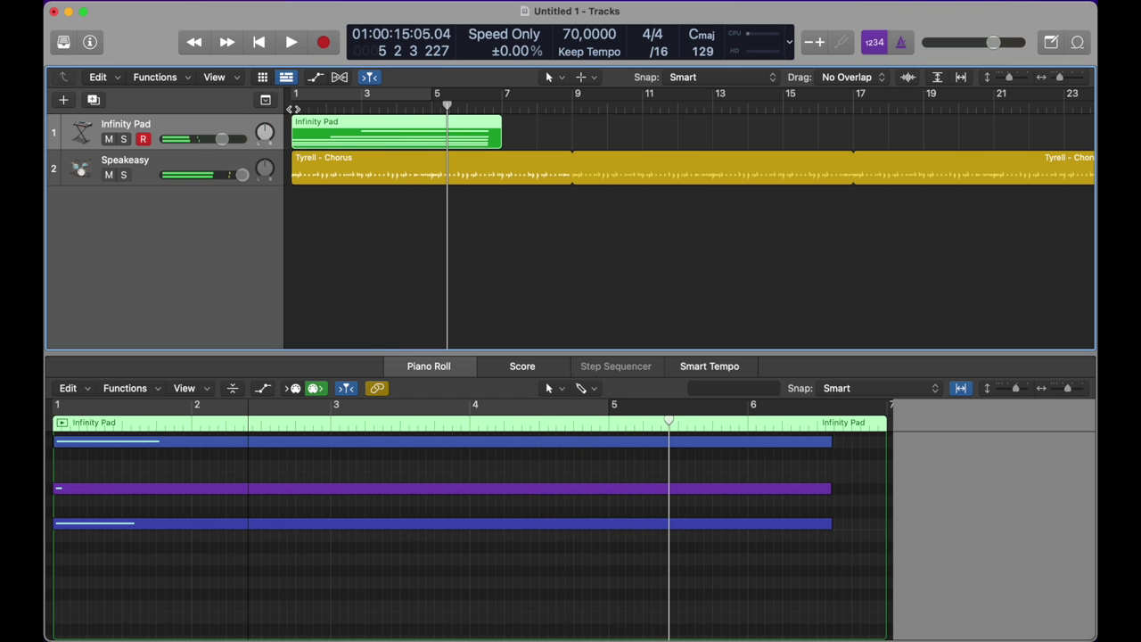
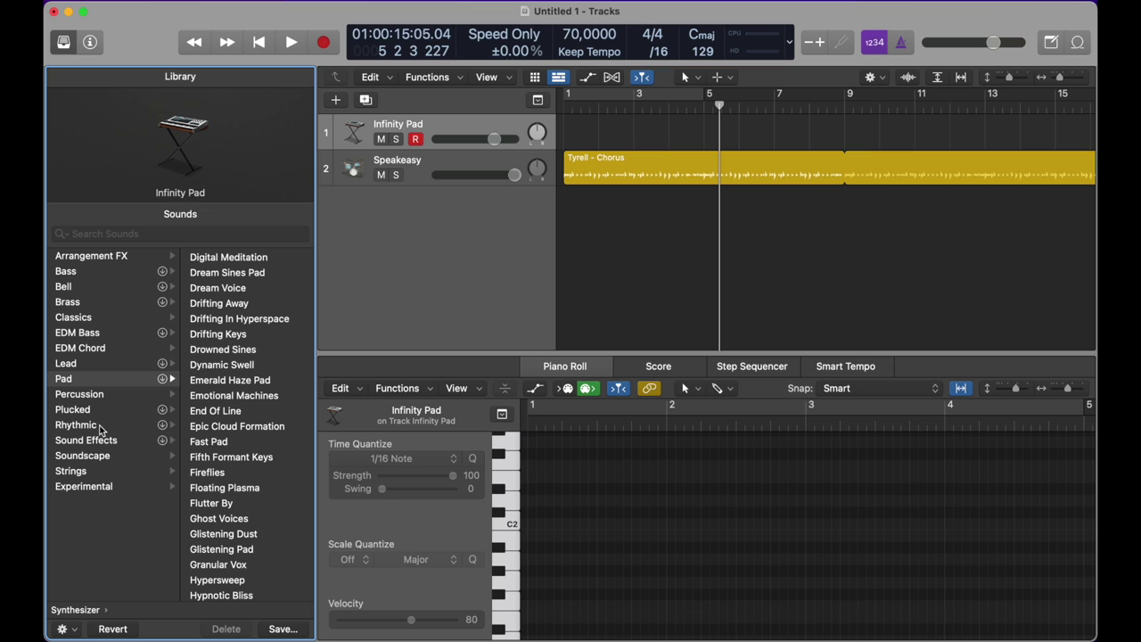
- Replace the Infinity Pad track's sound with the Steinway Grand Piano patch from the Library's Piano category
scroll(73, 346, "left", 3)
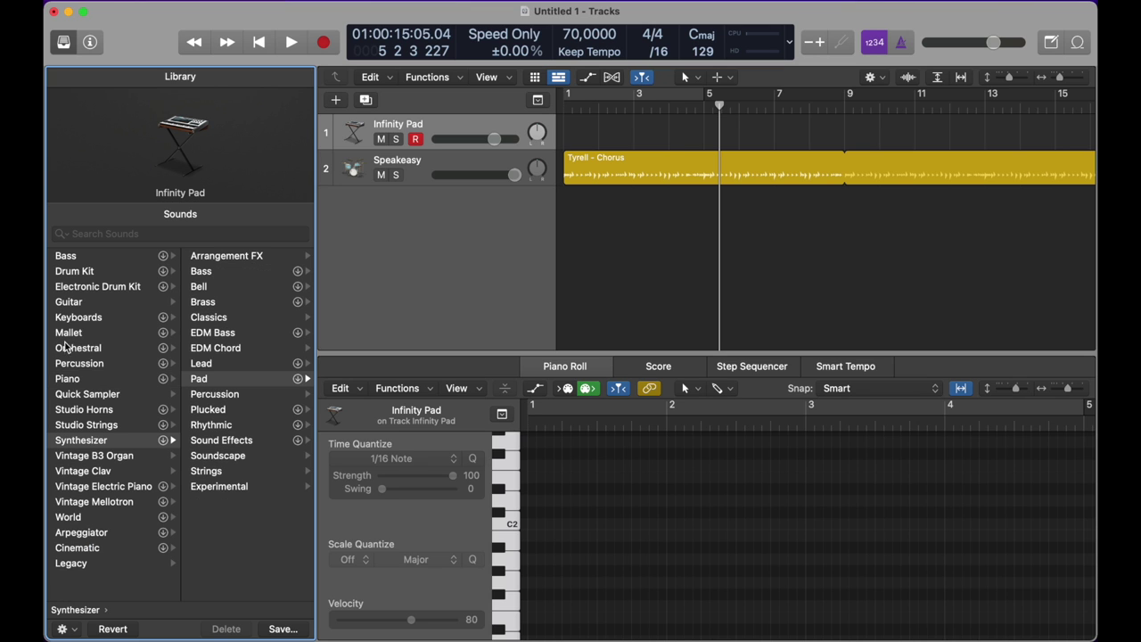
left_click(69, 379)
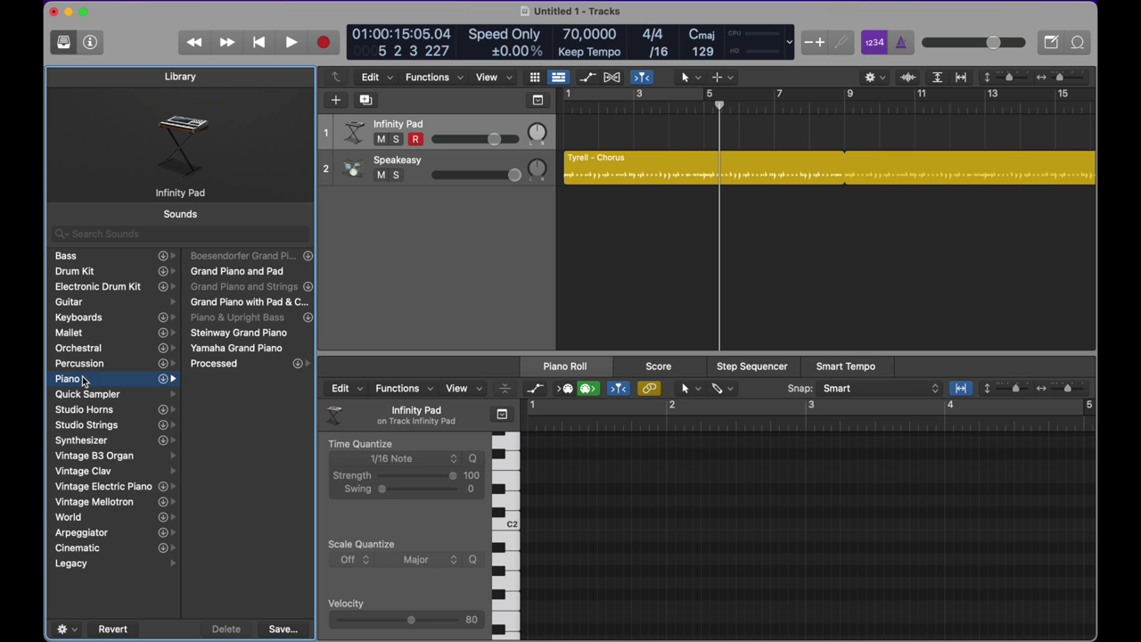
left_click(251, 336)
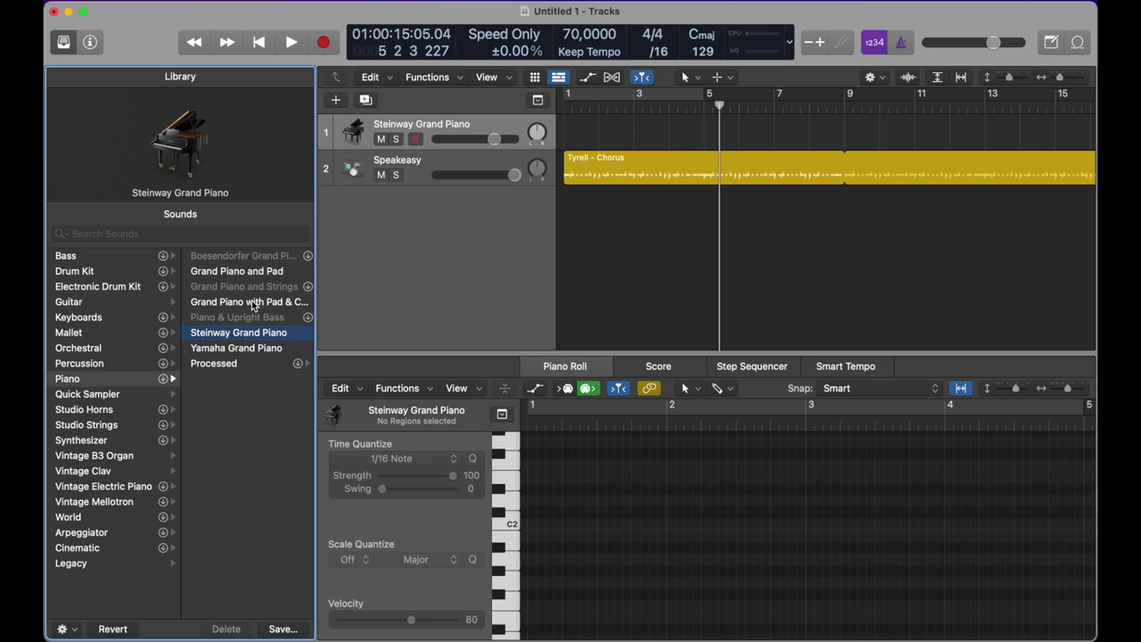
left_click(64, 43)
key("Return")
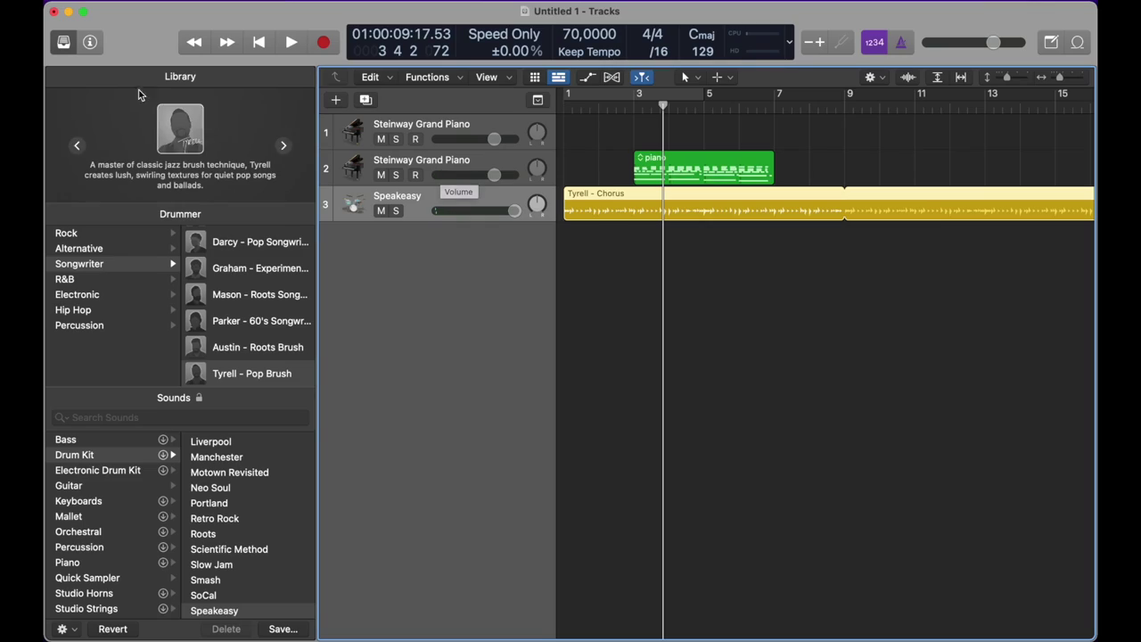
- Hide the Library, move the playhead to bar 3, and view the piano region's notation in the Score editor through bar 6
left_click(67, 47)
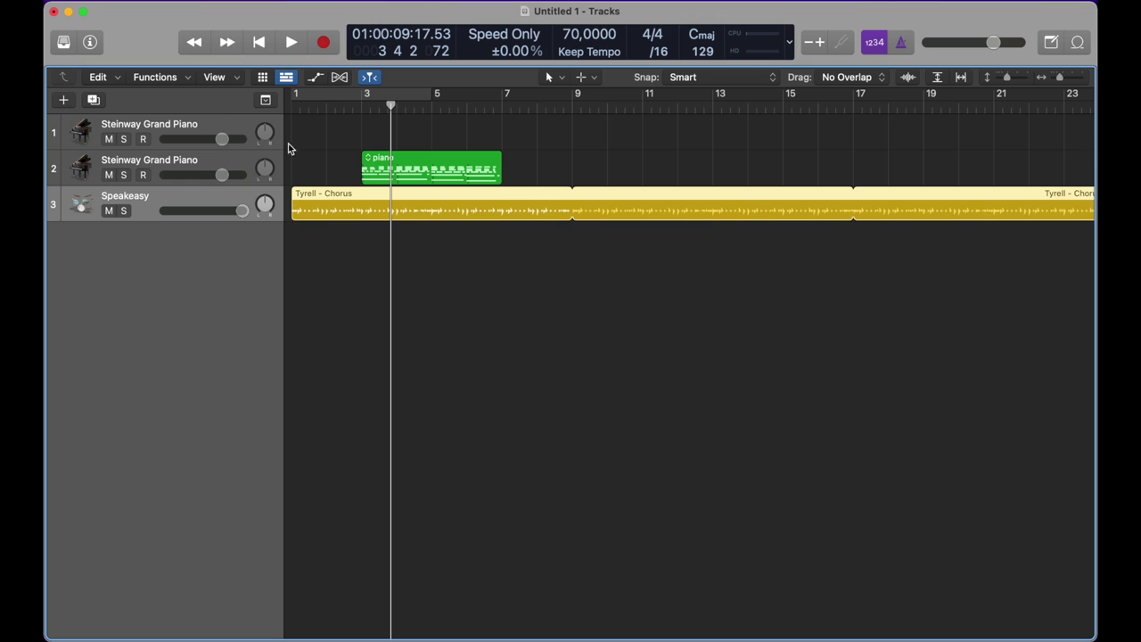
left_click(357, 105)
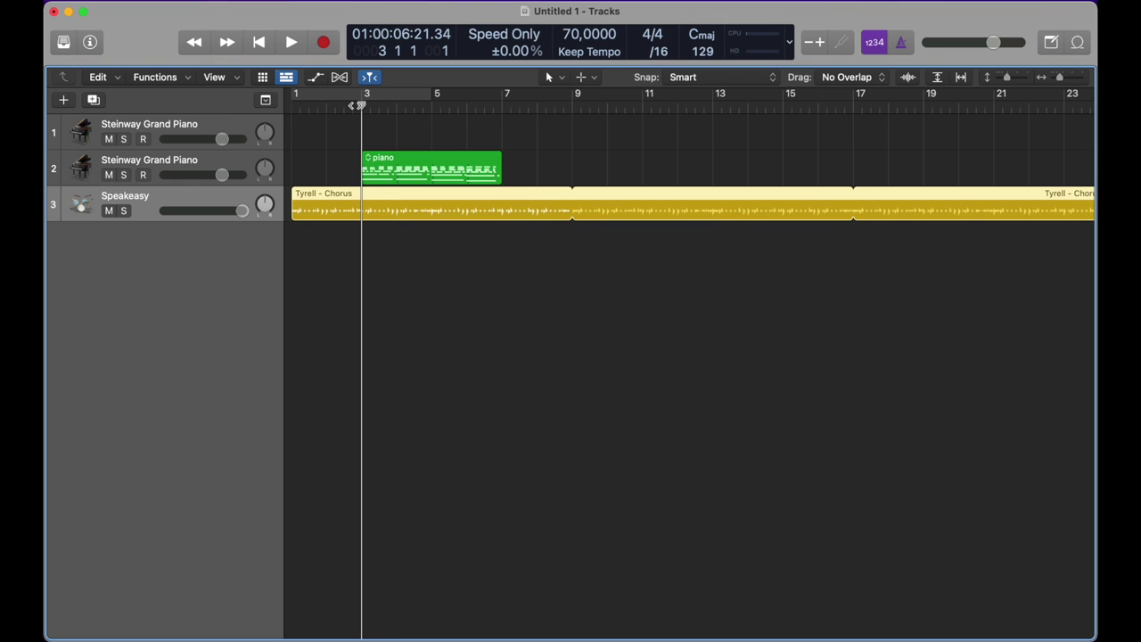
double_click(391, 169)
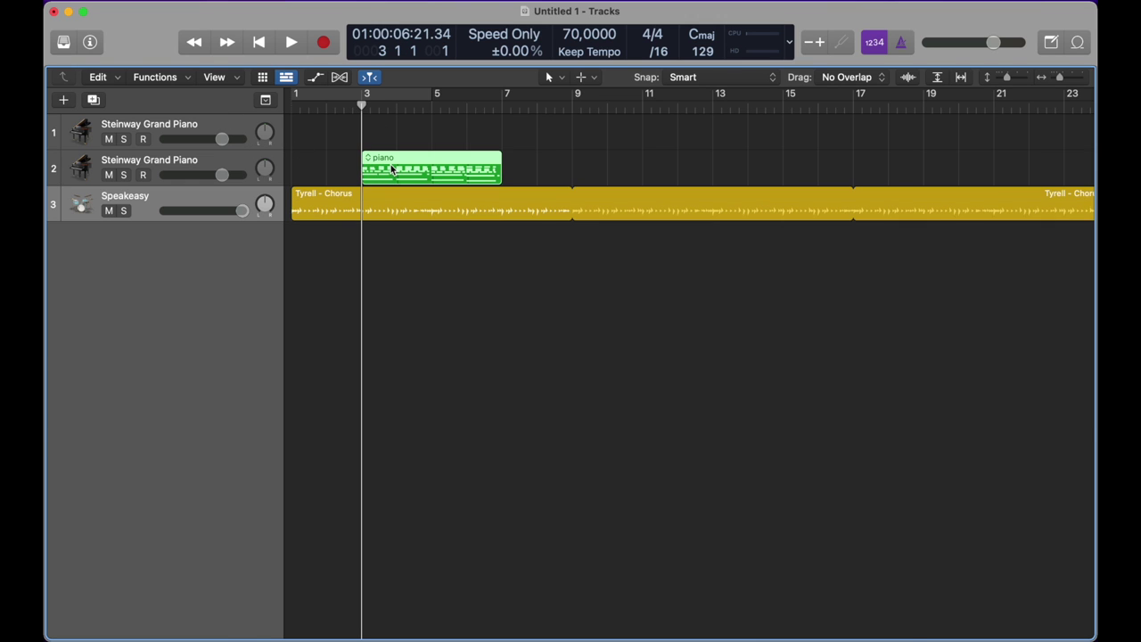
left_click(533, 366)
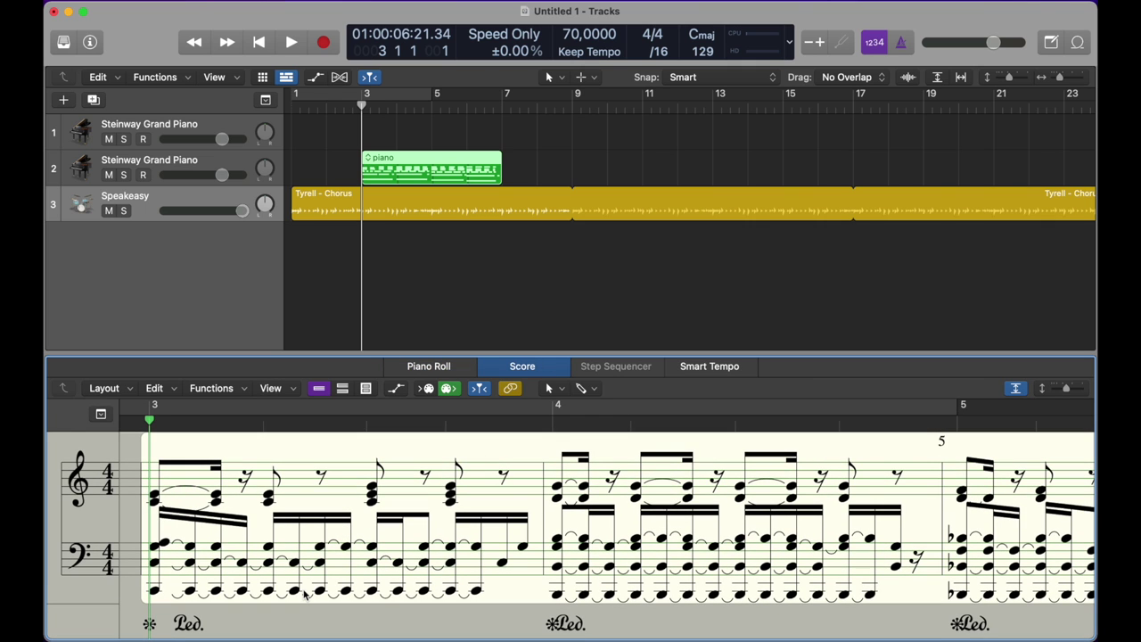
scroll(324, 560, "right", 10)
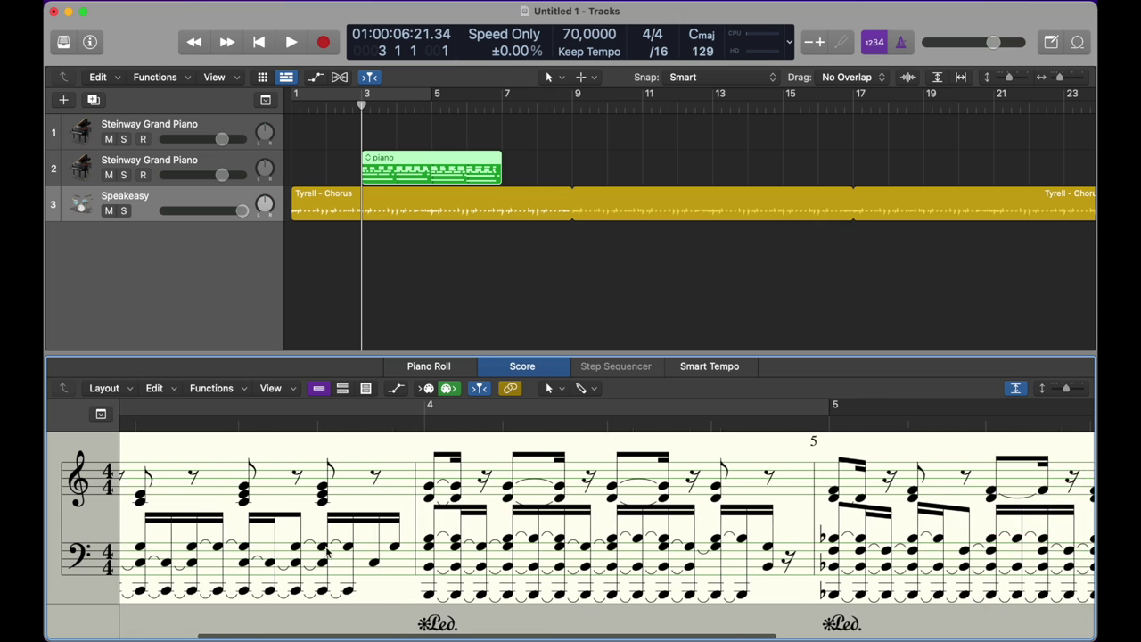
scroll(327, 553, "right", 5)
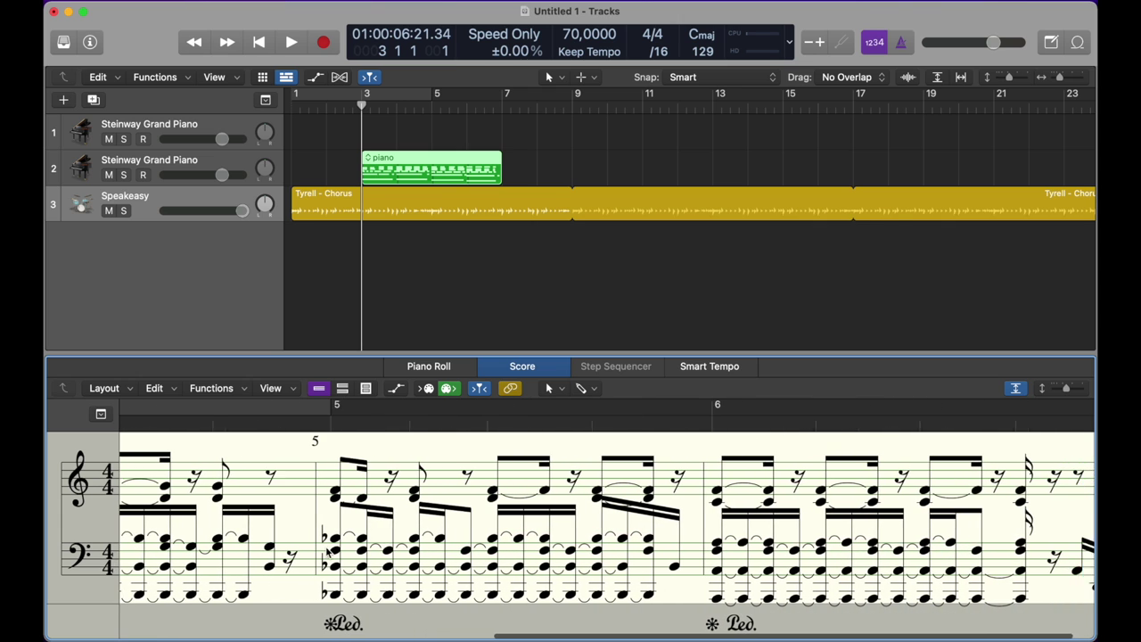
- Return the piano notation to bar 3 and play the project from bar 2 to hear the piano with the drums
scroll(326, 551, "left", 10)
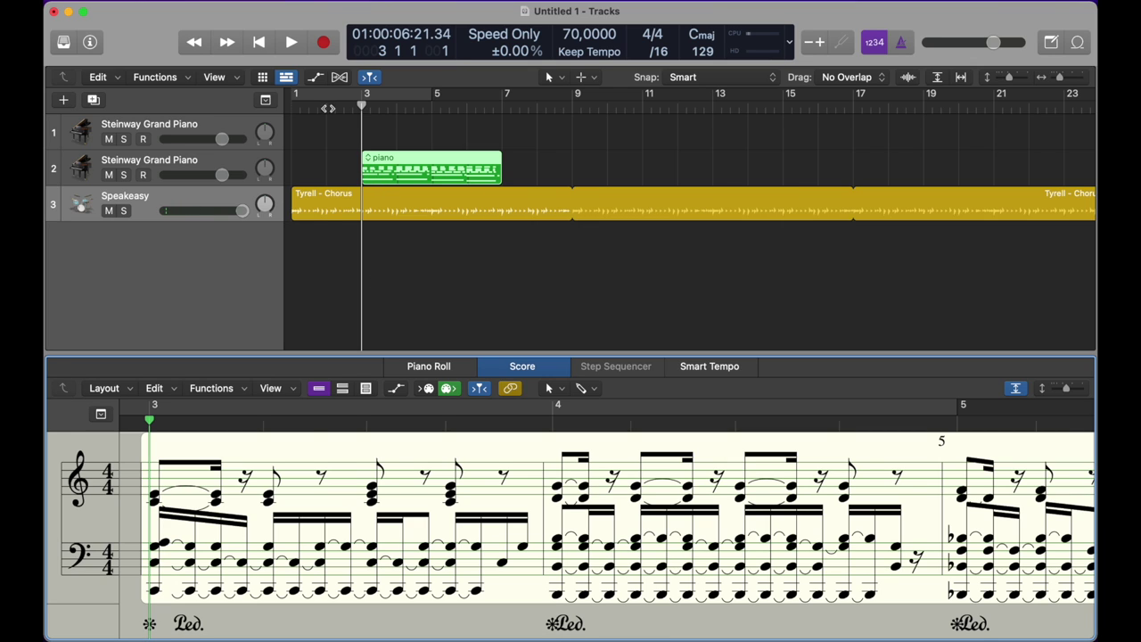
left_click(327, 107)
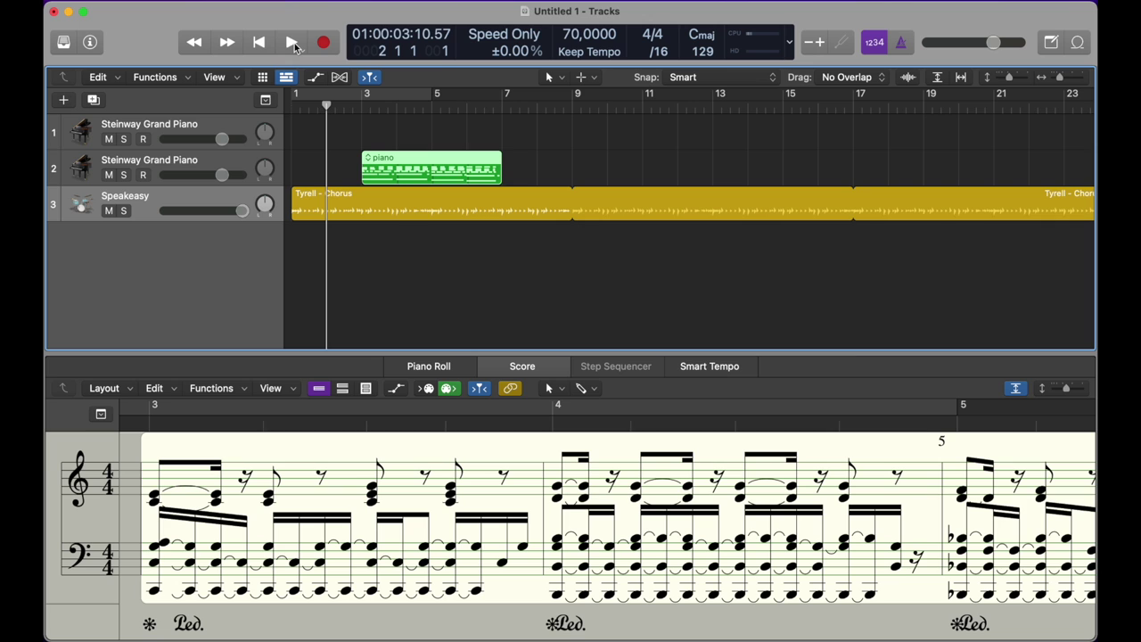
left_click(294, 43)
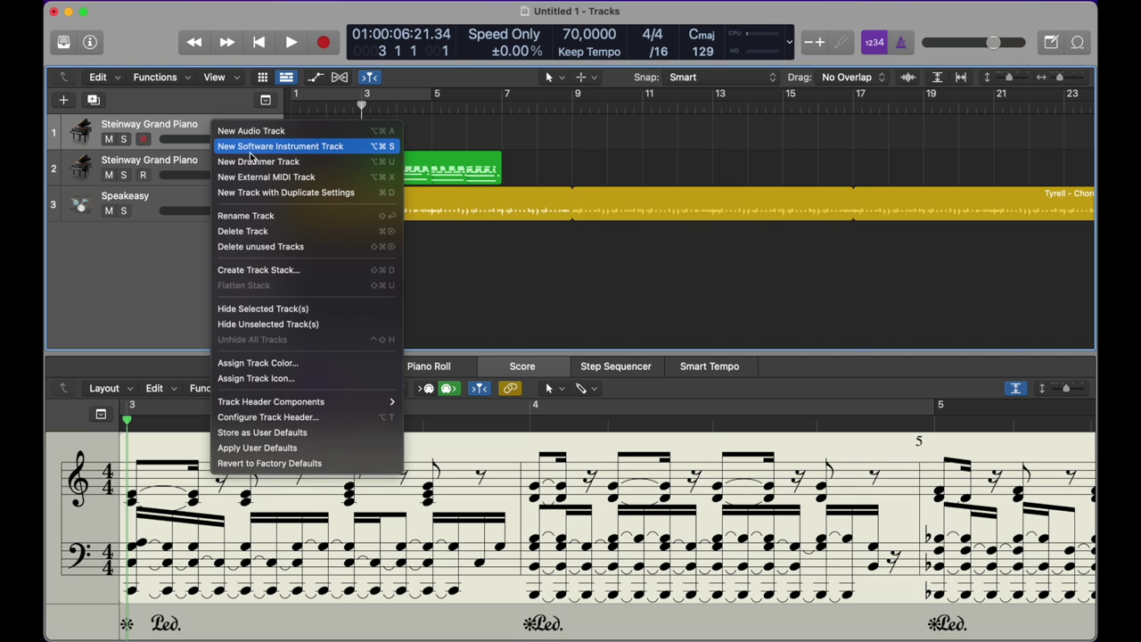
- Add a software instrument track below the first piano track and give it the Full Strings patch from the Library's Orchestral Strings category
left_click(249, 152)
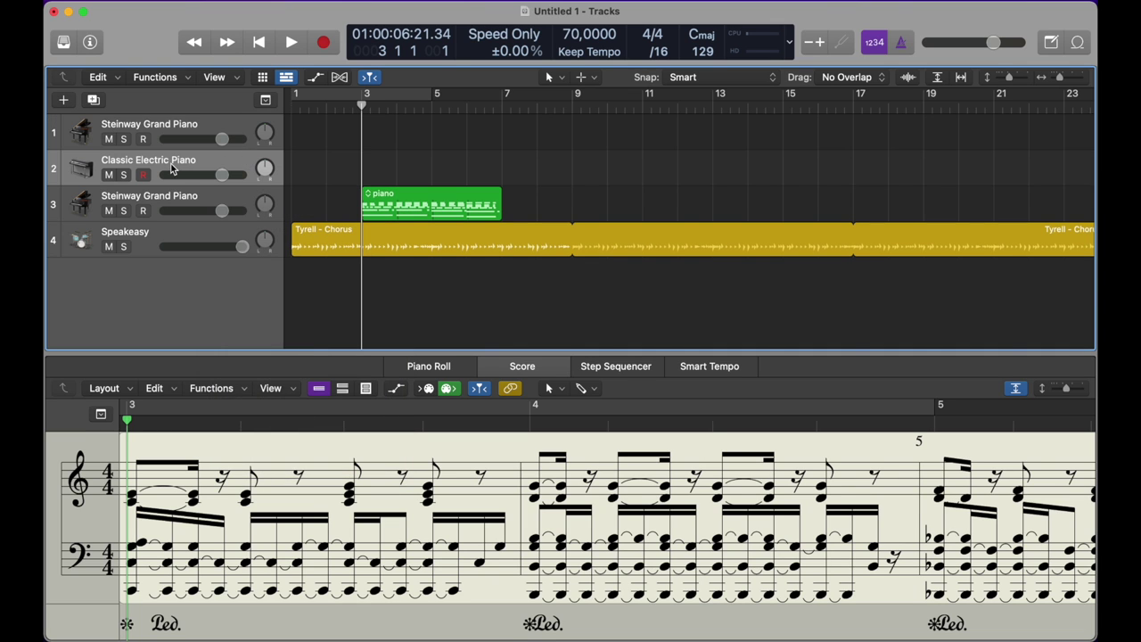
left_click(66, 42)
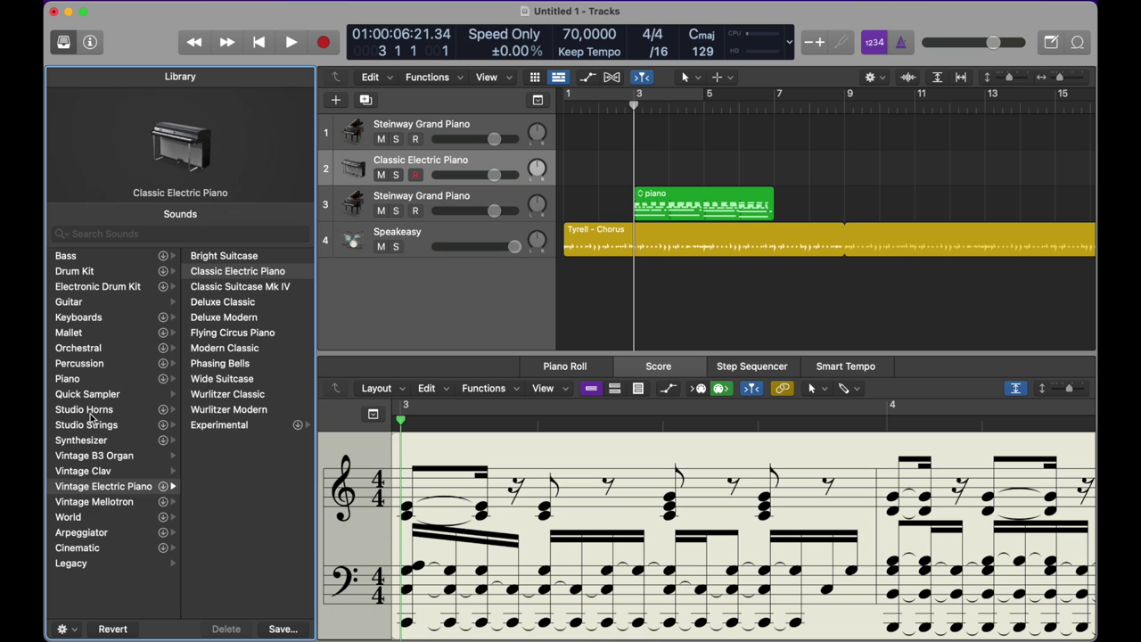
left_click(84, 349)
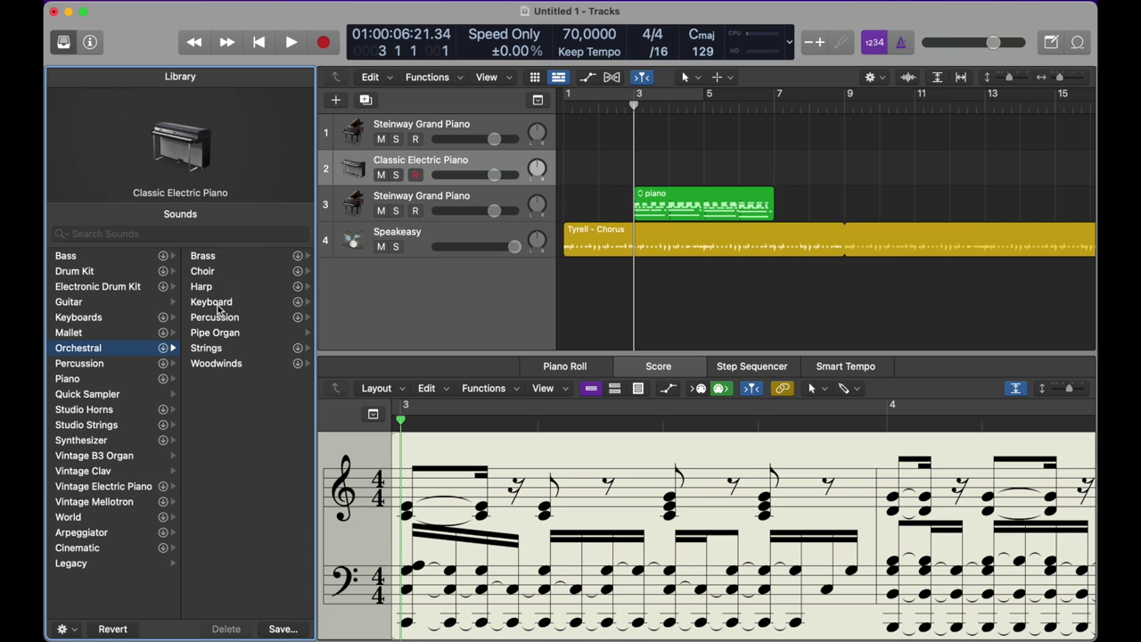
left_click(219, 350)
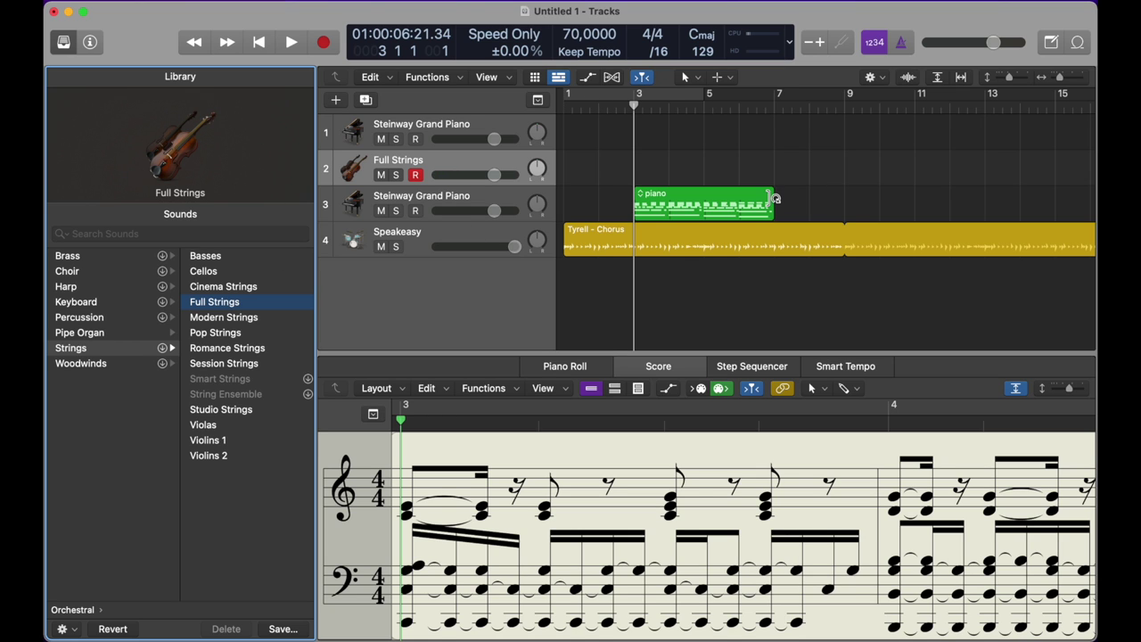
- Loop the piano region from bar 7 to beyond bar 15 so that it repeats alongside the drums
left_click_drag(774, 198, 835, 238)
scroll(834, 238, "left", 10)
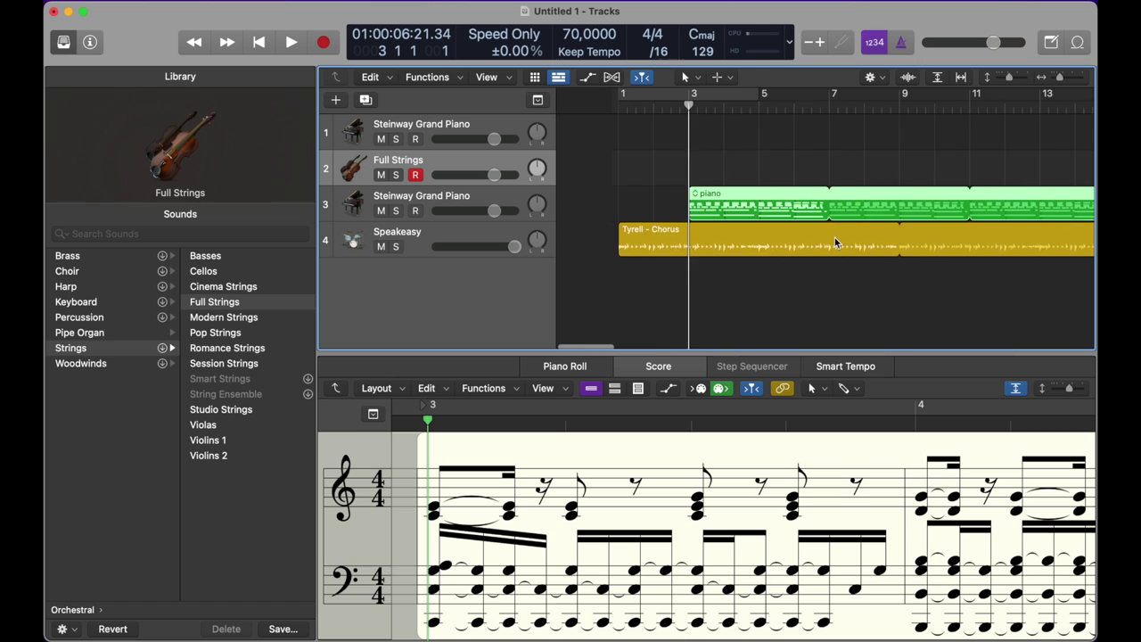
scroll(829, 233, "right", 2)
- Record sustained notes on the Full Strings track, starting from bar 2 and stopping just after bar 7
key("Return")
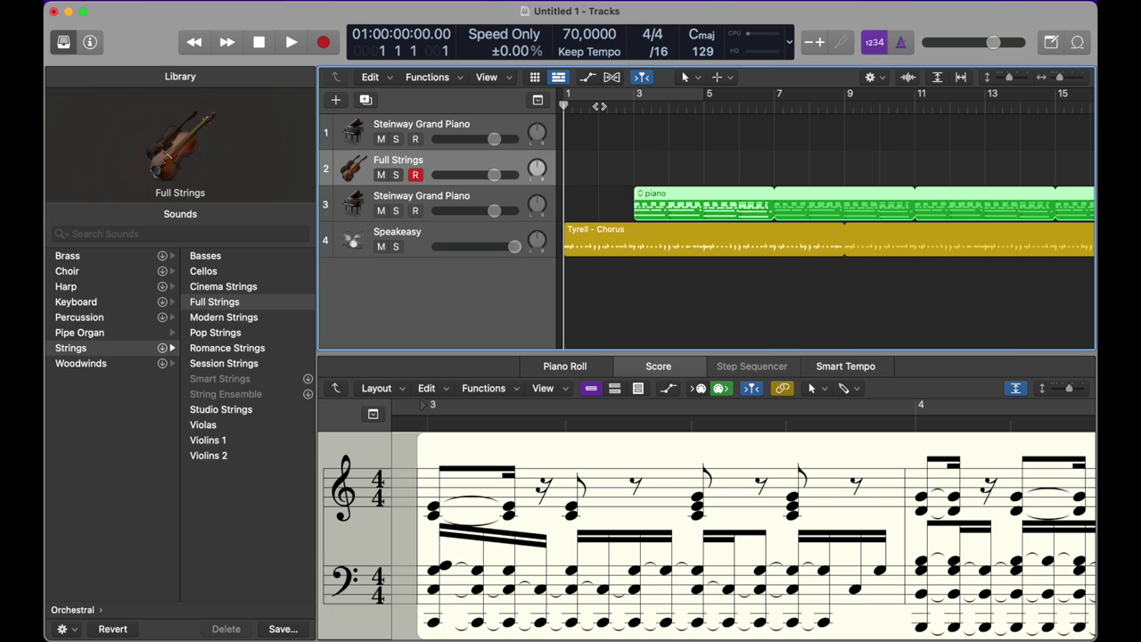
key("period")
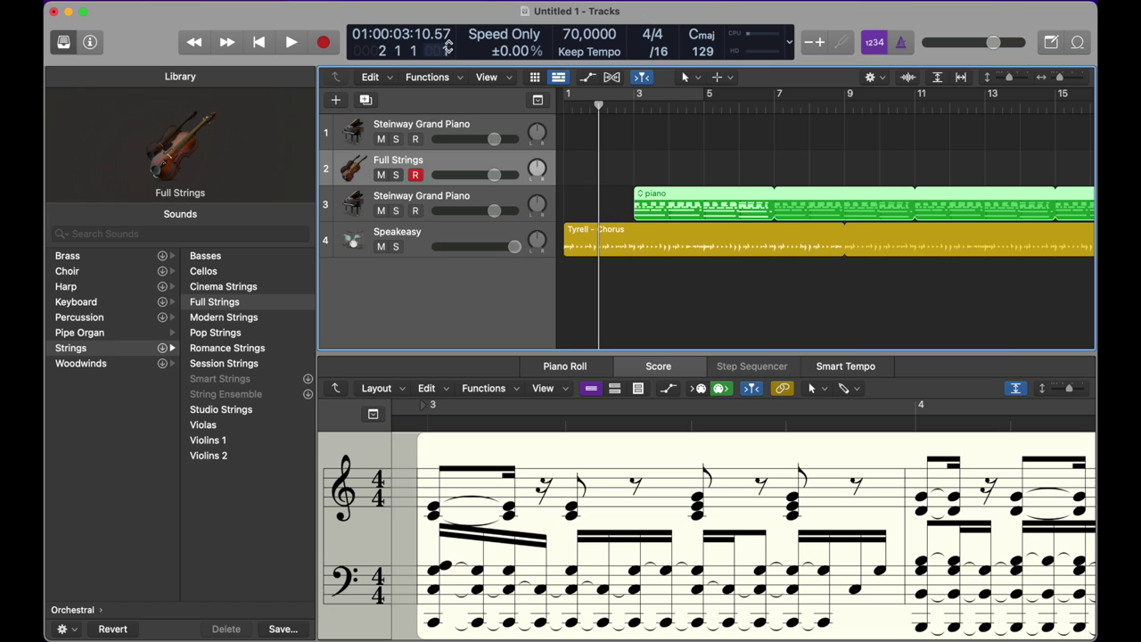
left_click(324, 42)
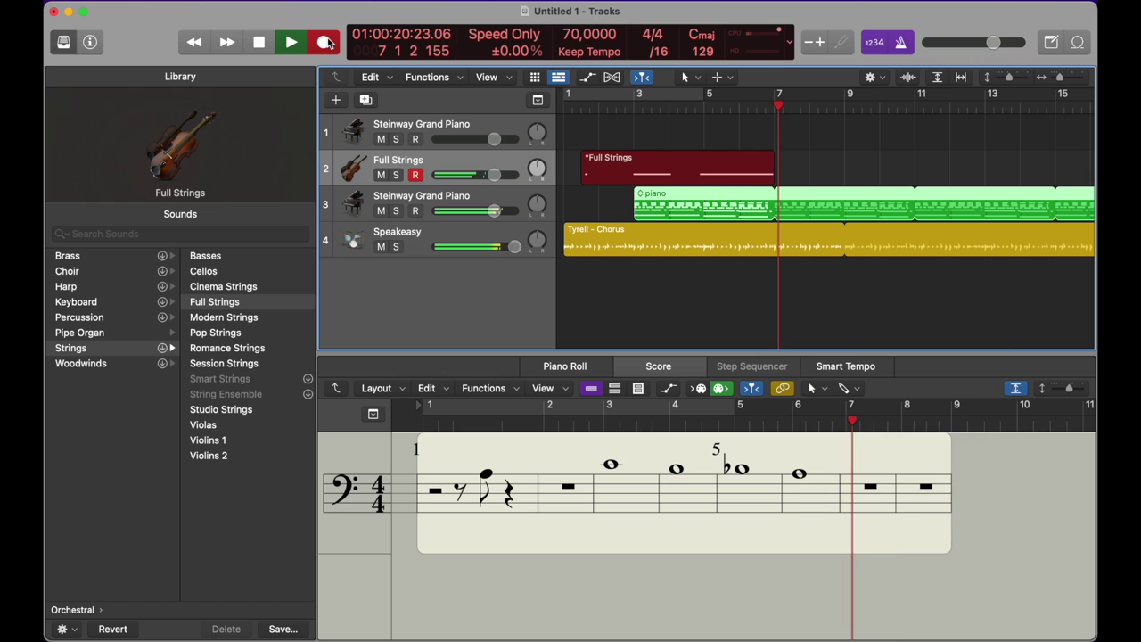
key("space")
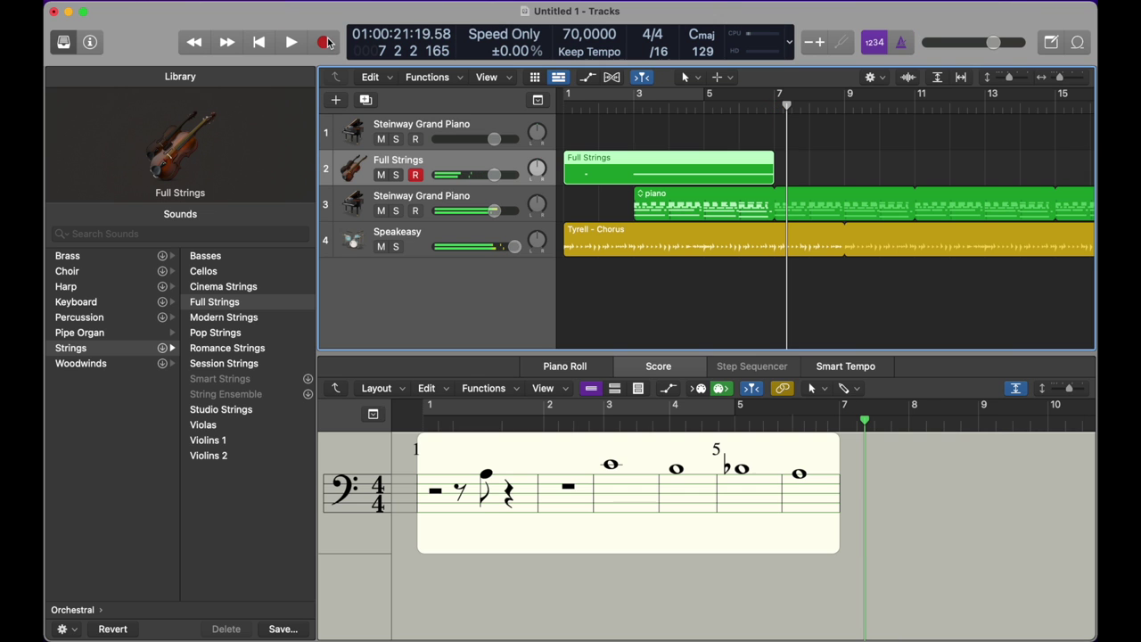
- Add a software instrument track below Full Strings and give it the Cellos patch from the Library's Orchestral Strings category
right_click(479, 156)
left_click(522, 177)
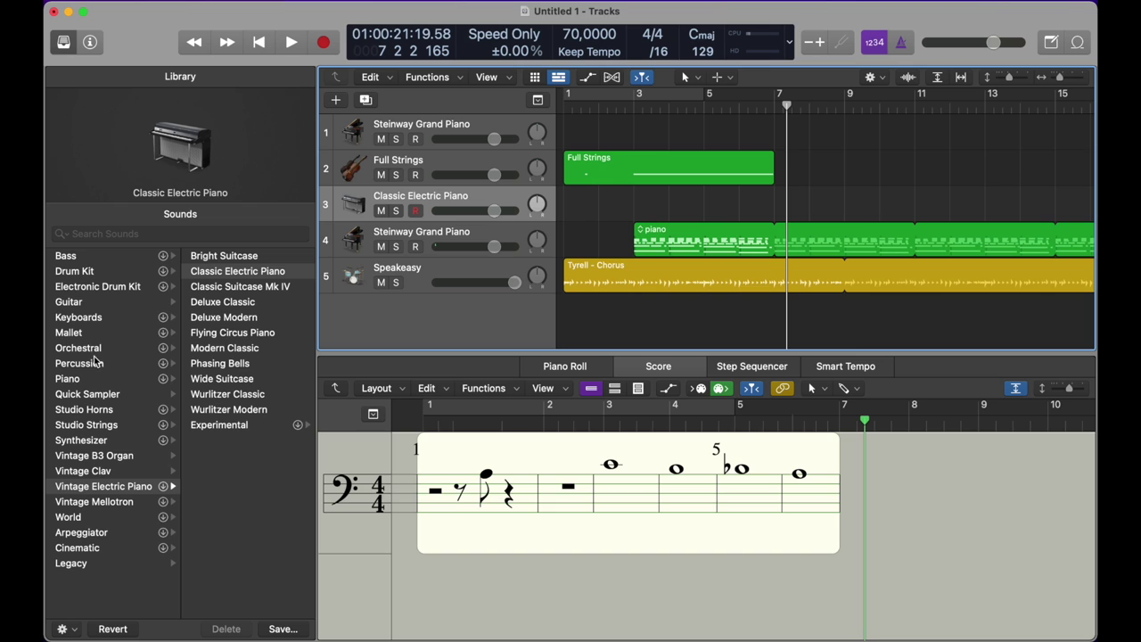
left_click(134, 347)
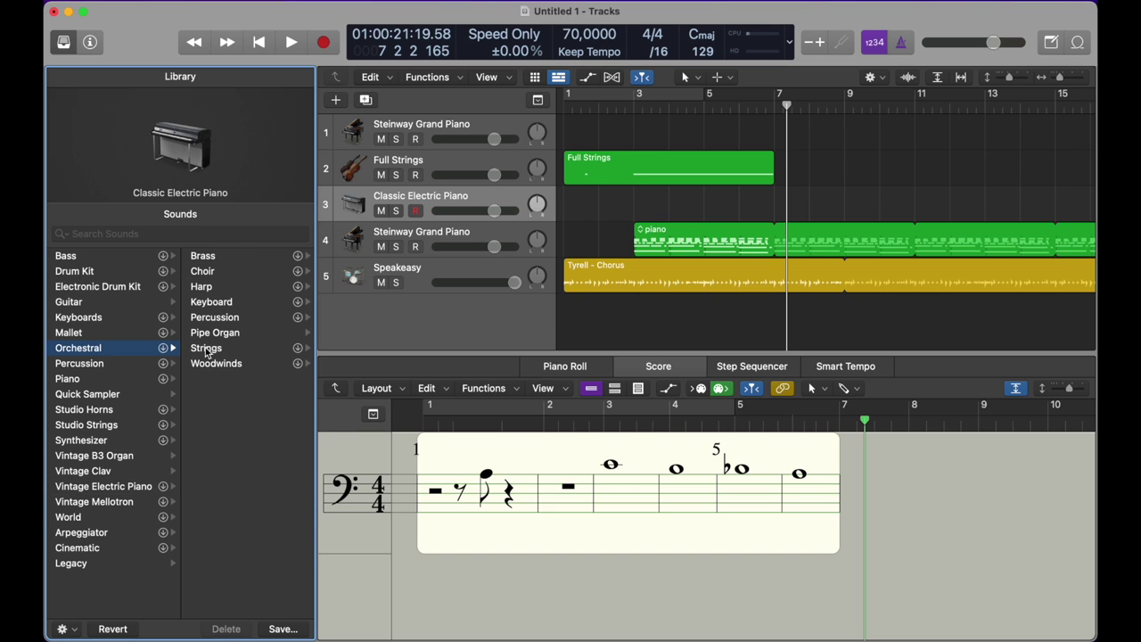
left_click(207, 349)
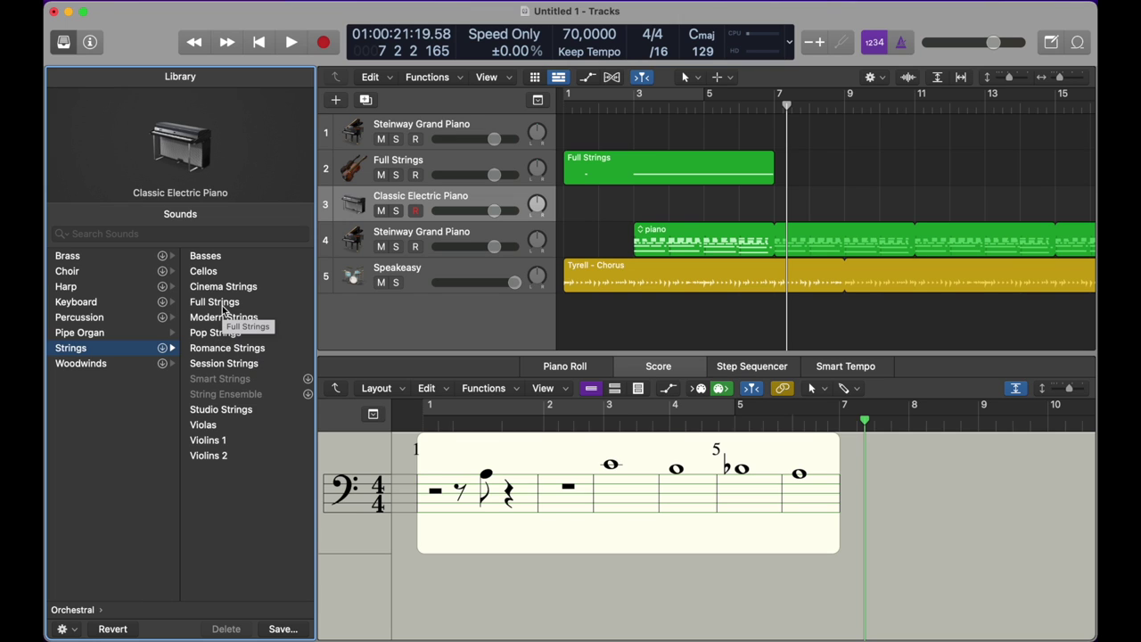
left_click(227, 272)
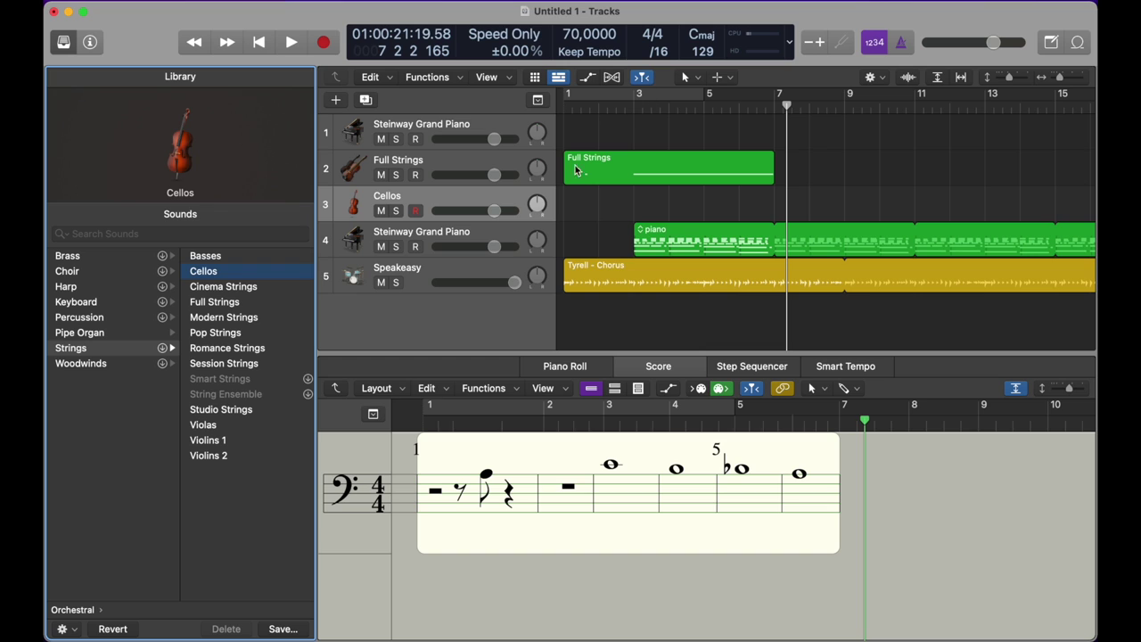
- Record a line of long notes on the Cellos track, starting the recording at bar 2 and stopping at bar 11
left_click(469, 205)
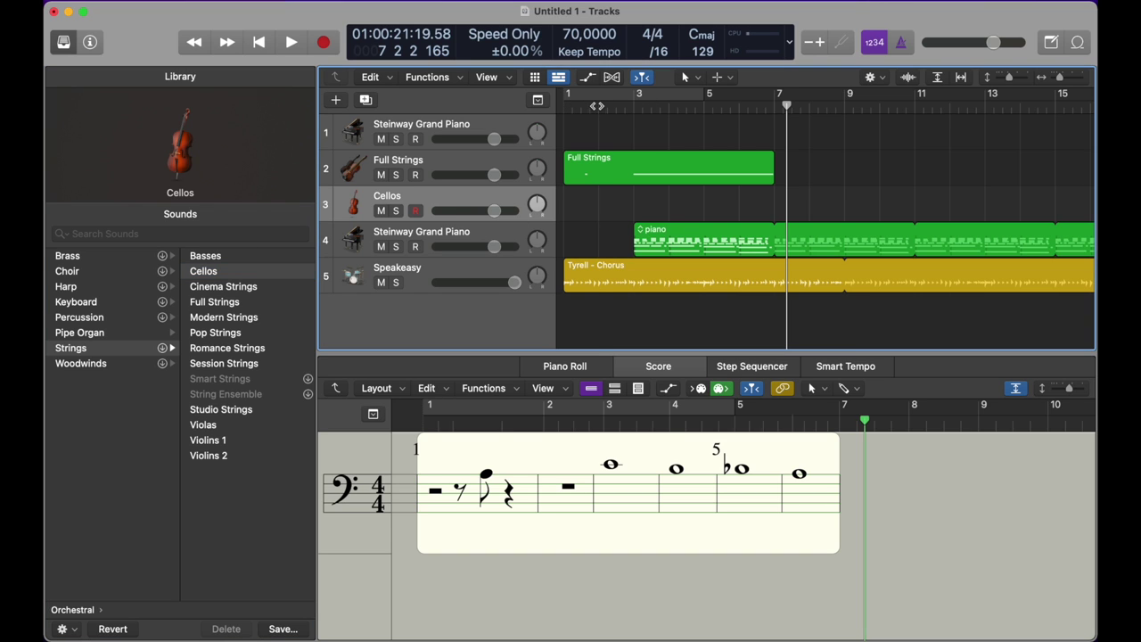
left_click(597, 106)
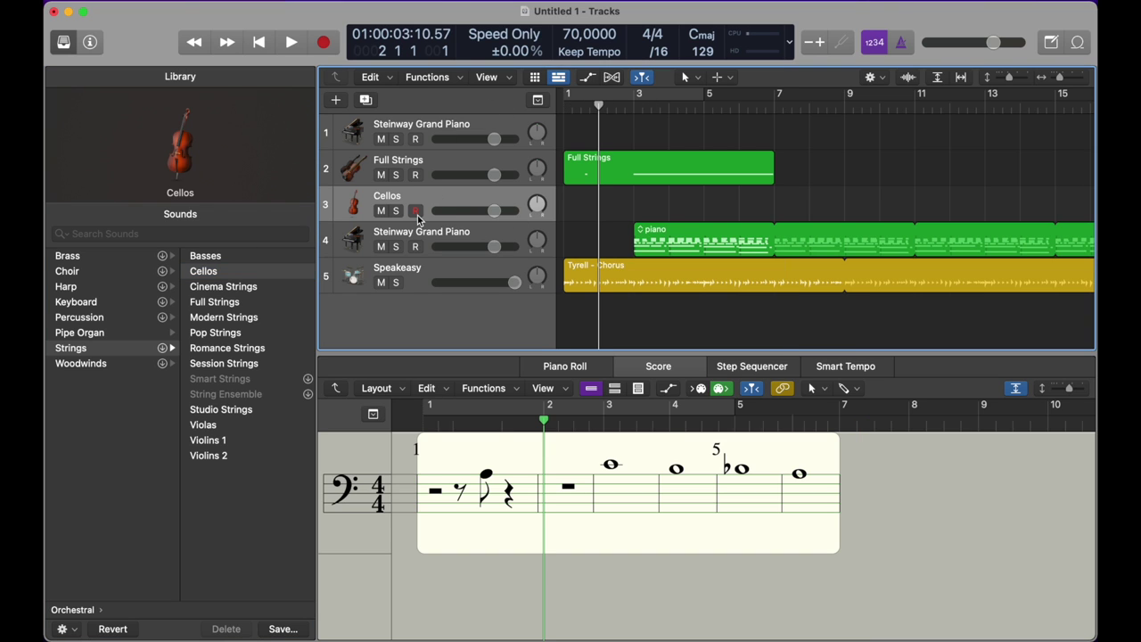
left_click(326, 46)
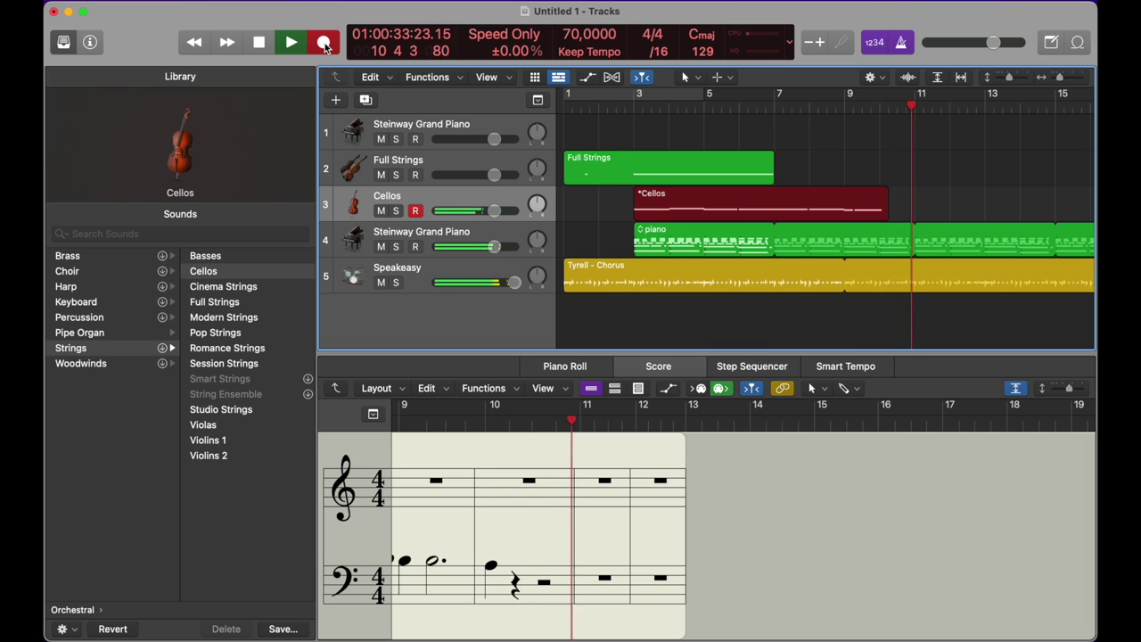
left_click(325, 44)
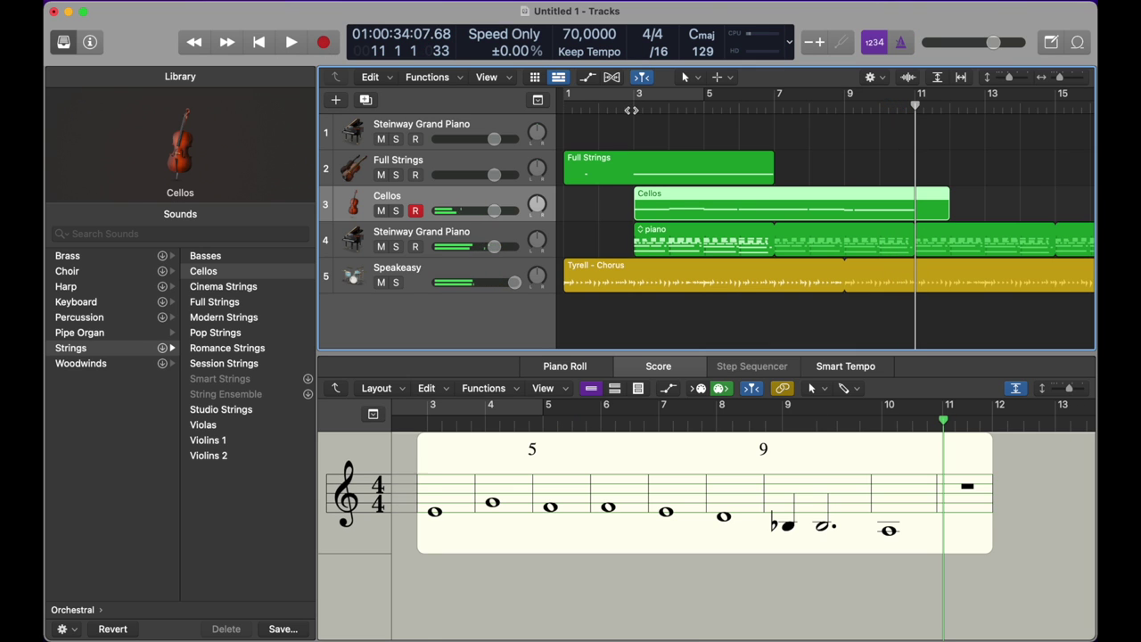
- Play the arrangement from bar 3 to about bar 7 and slightly raise the Cellos track's volume during playback
left_click(631, 110)
key("space")
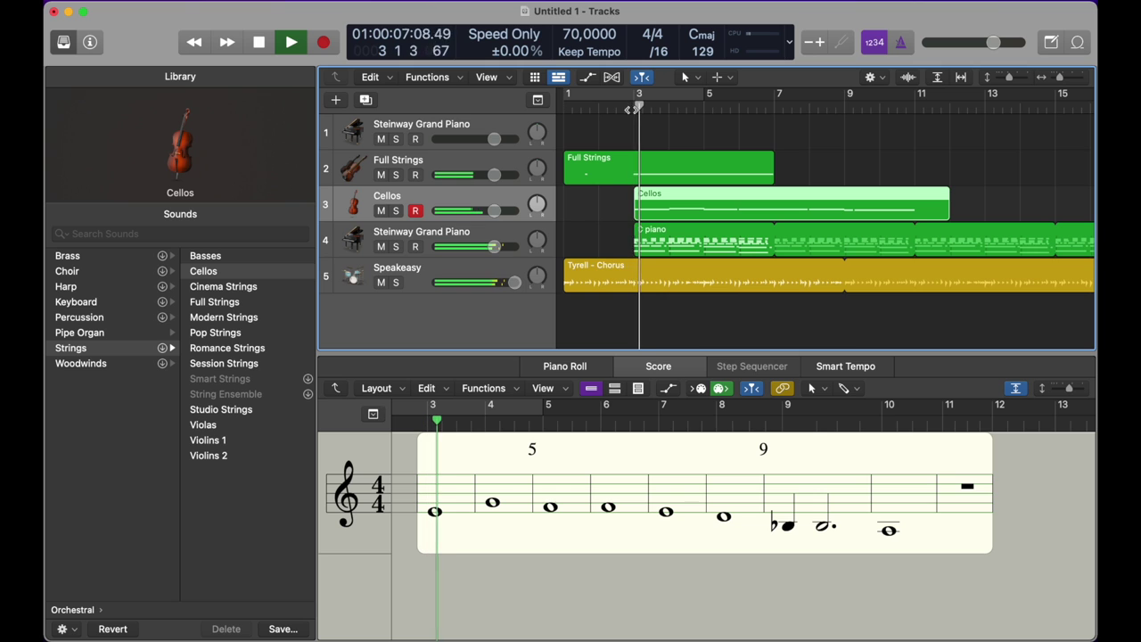
left_click_drag(494, 210, 503, 210)
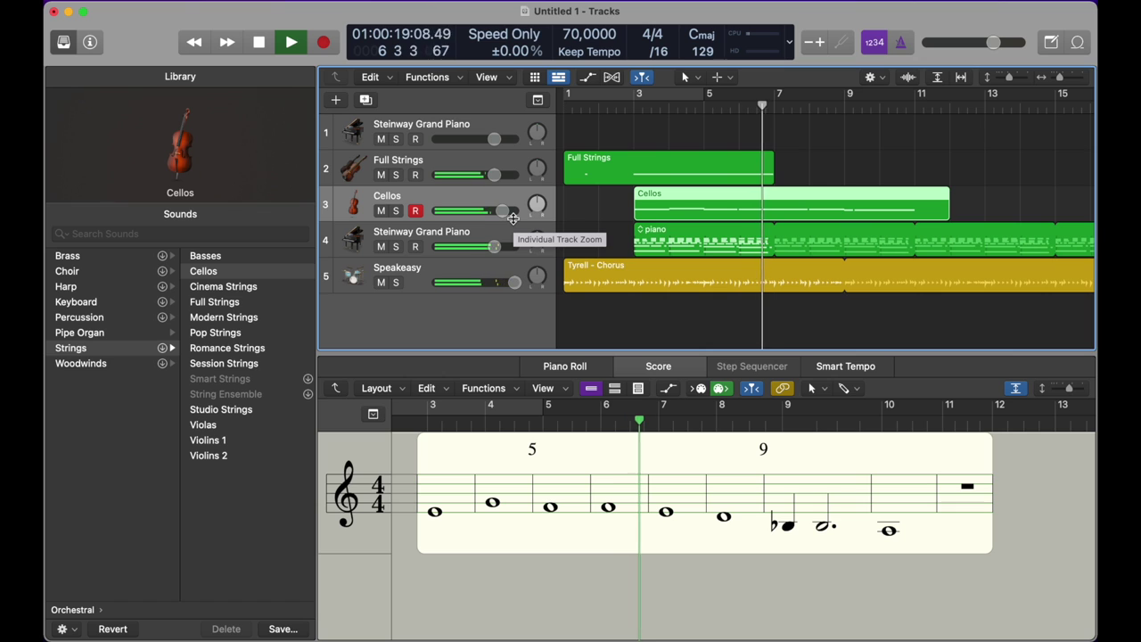
key("space")
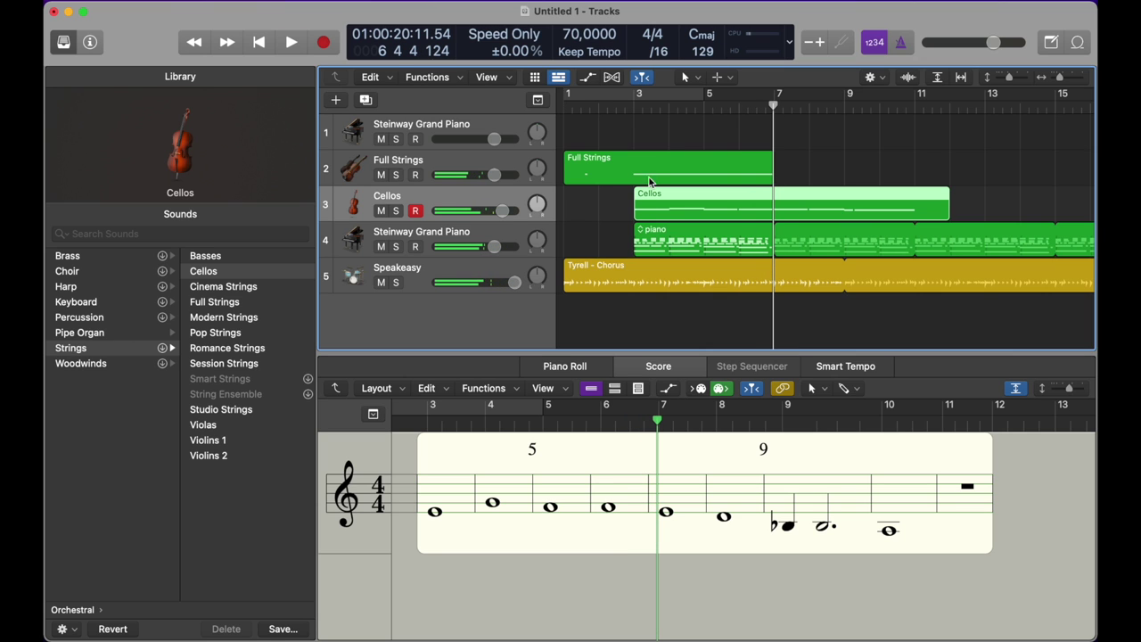
- Set a cycle range from bar 3 to bar 7 and start playing it
left_click_drag(640, 96, 769, 104)
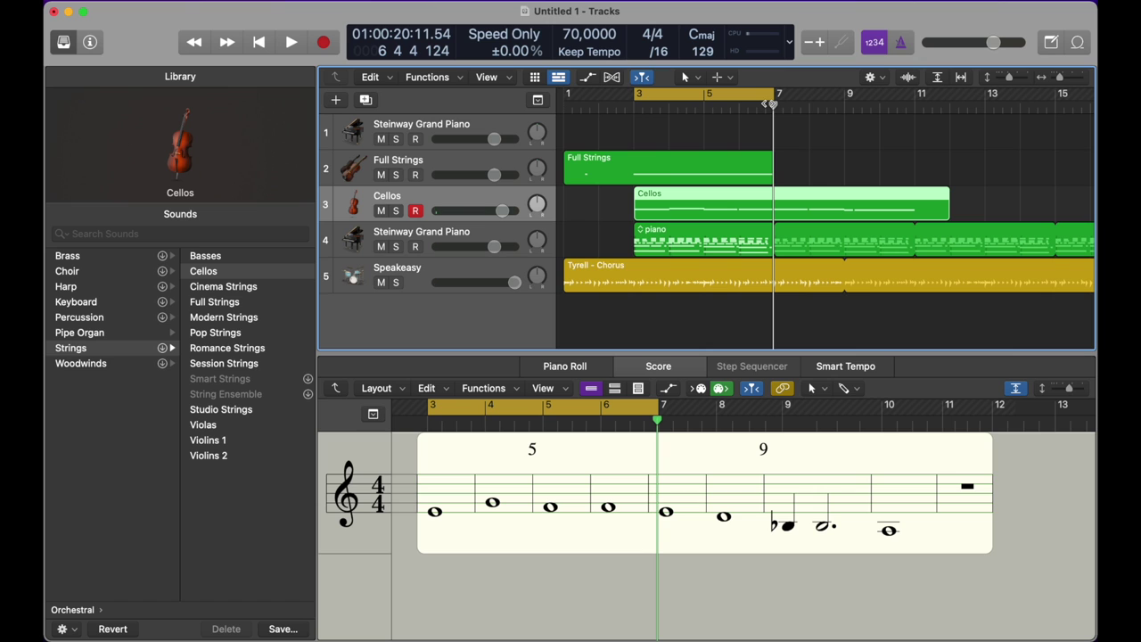
key("space")
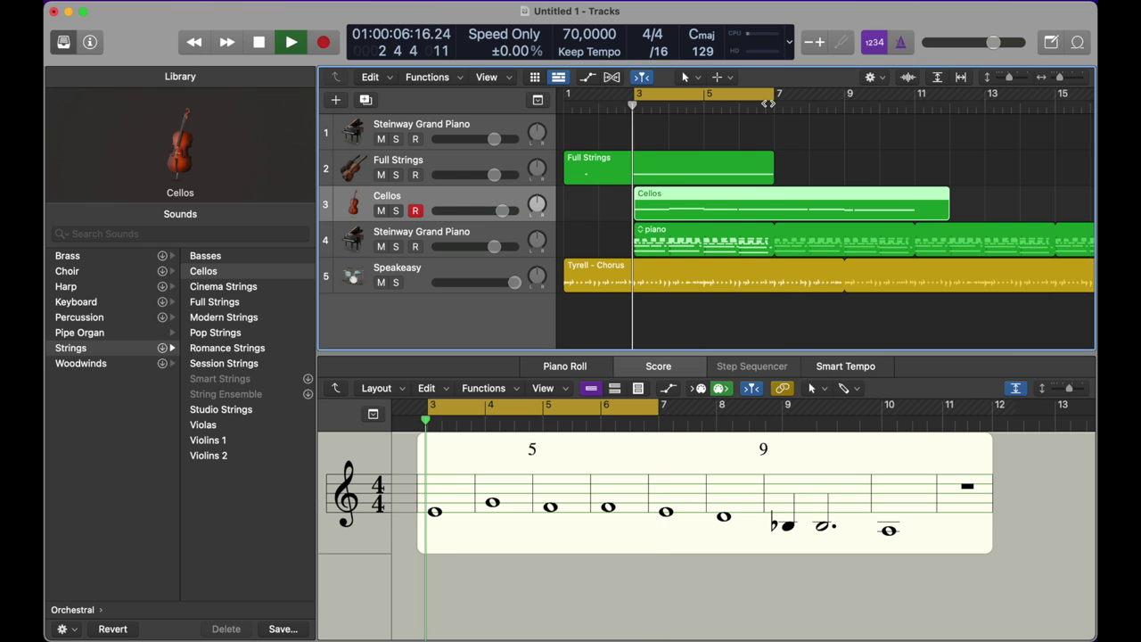